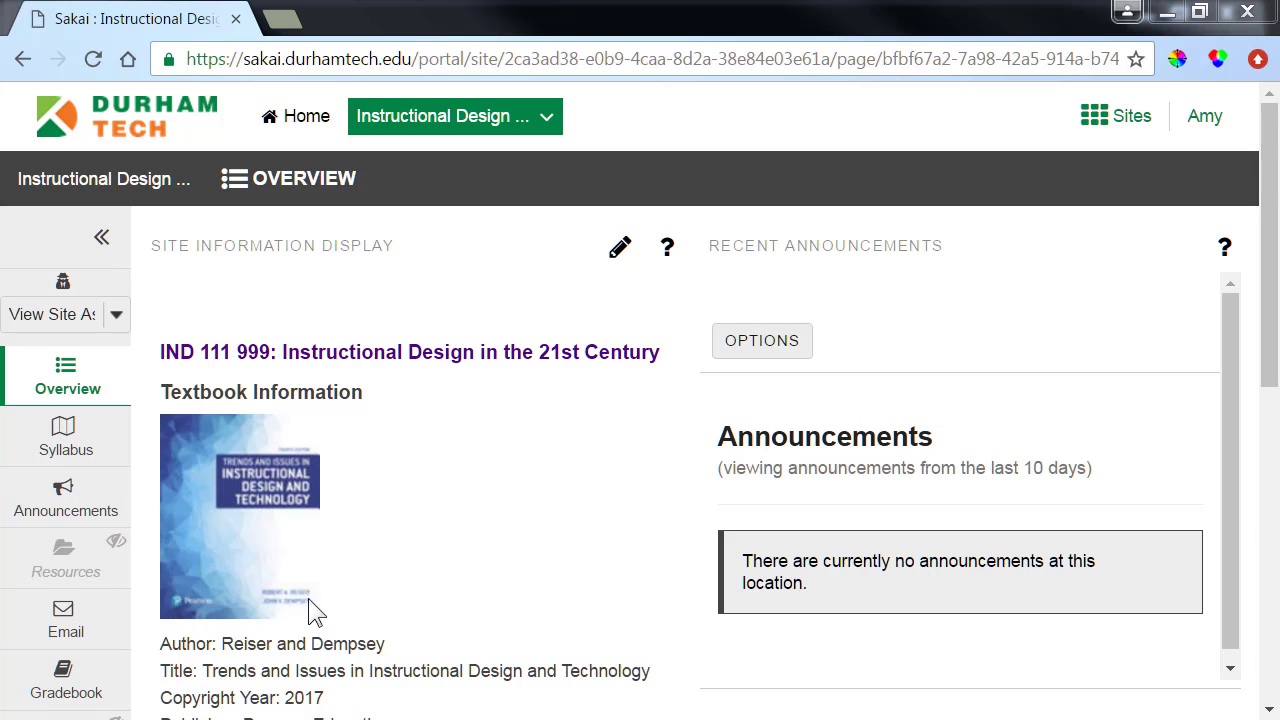
- Start a new gradebook item titled 'Week 1 Discussion Topic' worth 10 points
{"action": "left_click", "coordinate": [124, 685]}
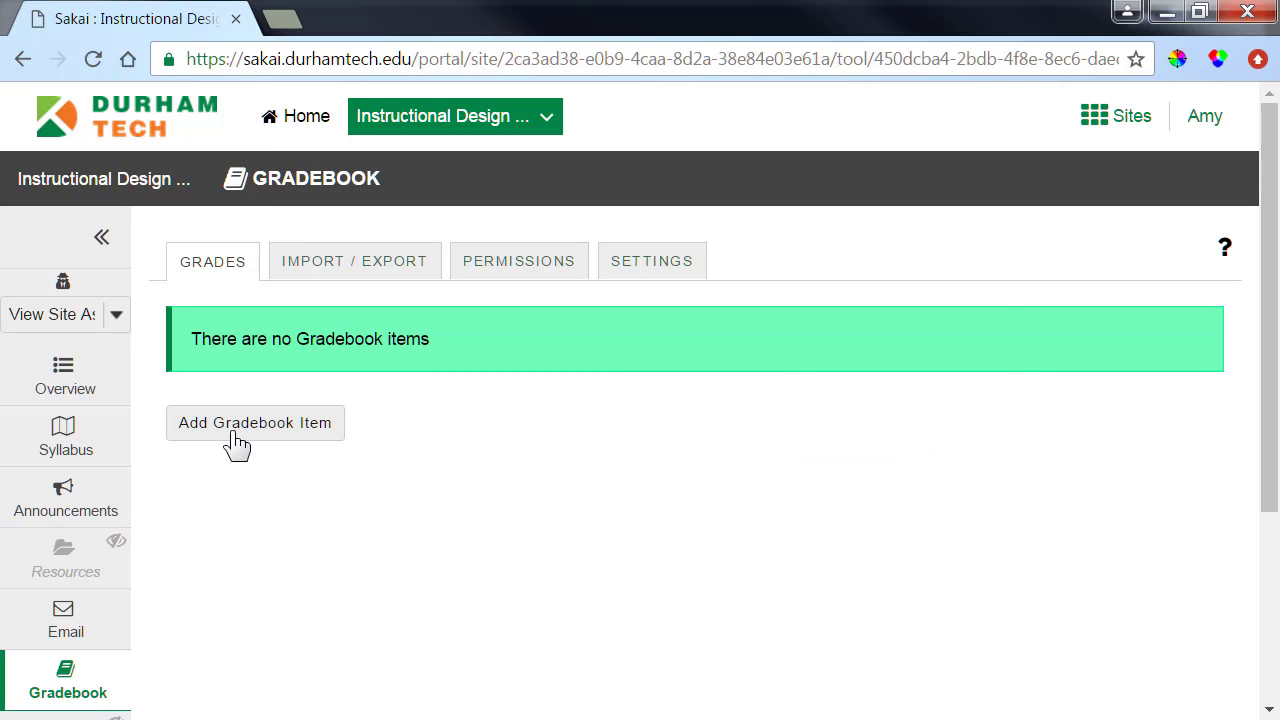
{"action": "left_click", "coordinate": [237, 445]}
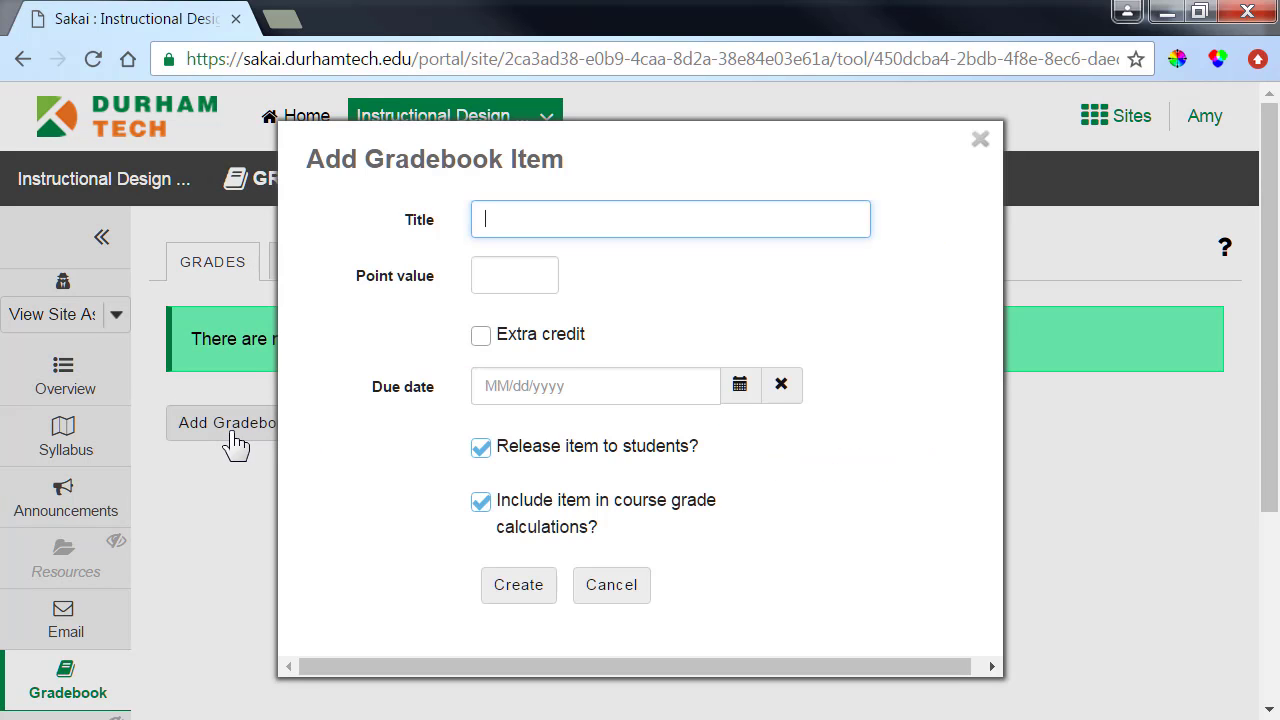
{"action": "type", "text": "Week 1 Discussion Topic"}
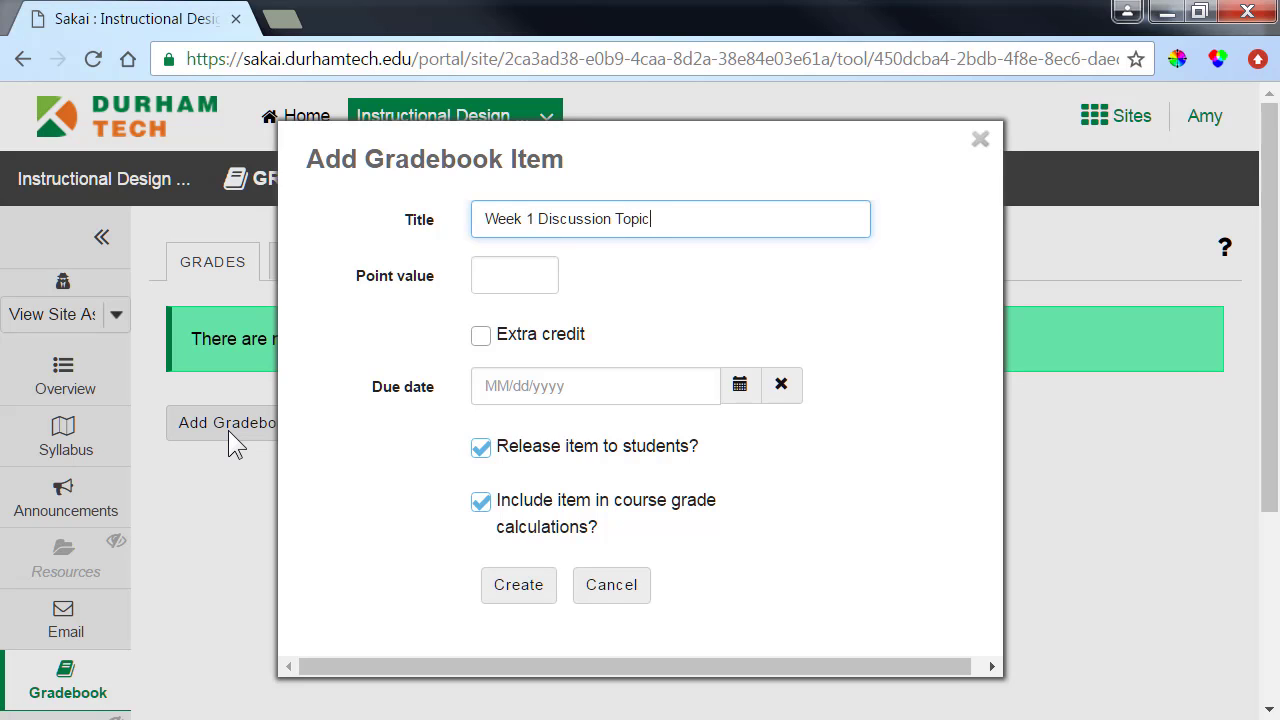
{"action": "key", "text": "Tab"}
{"action": "type", "text": "10"}
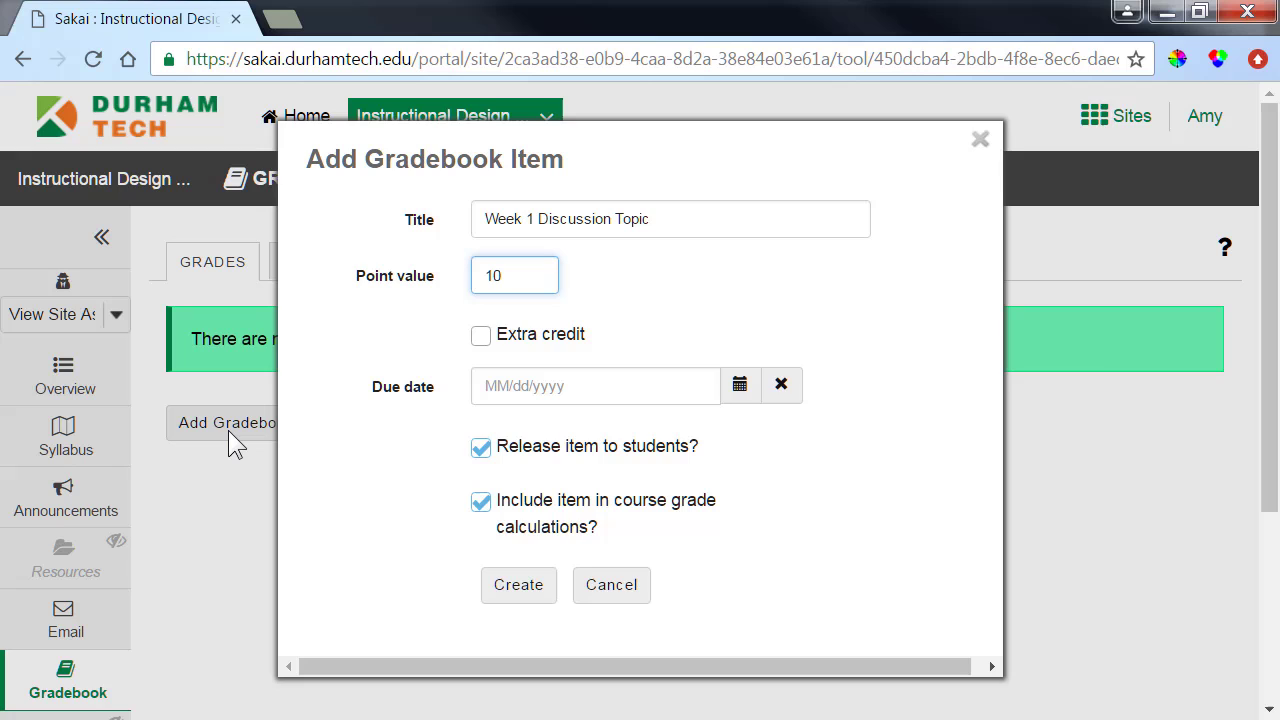
- Set the item's due date to 04/07/2017 and create it in the Gradebook
{"action": "left_click", "coordinate": [739, 388]}
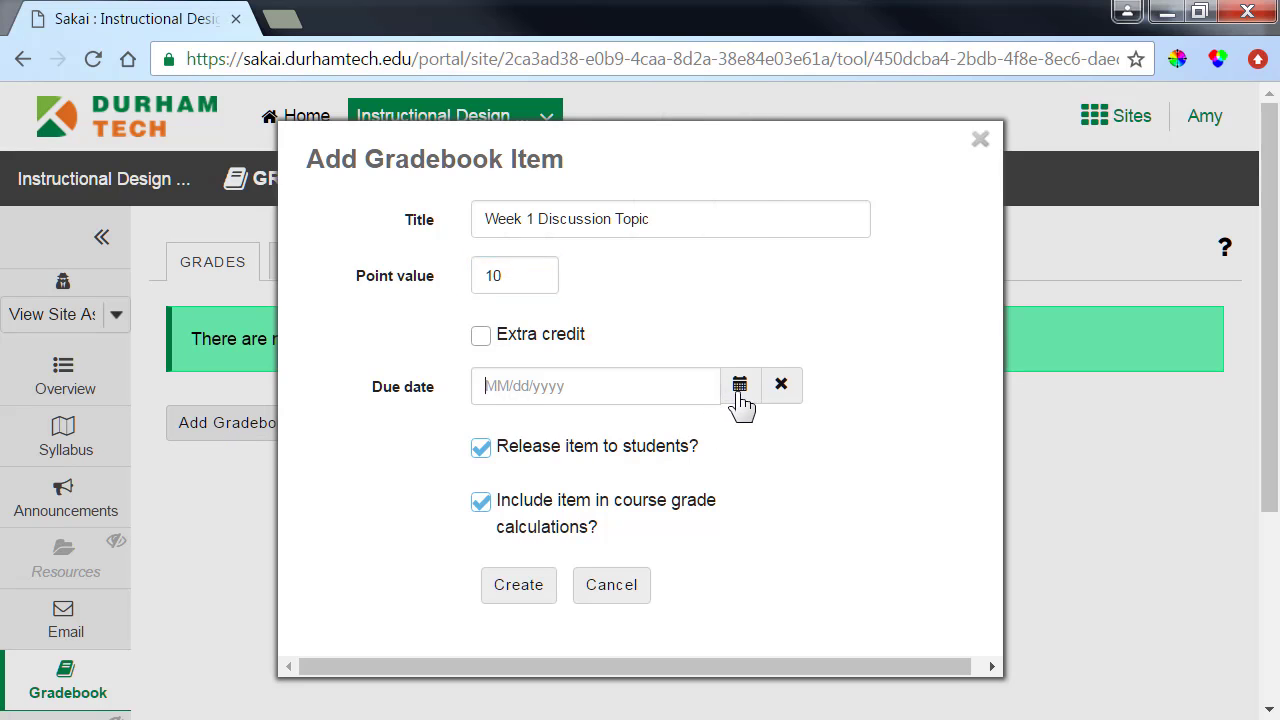
{"action": "left_click", "coordinate": [601, 129]}
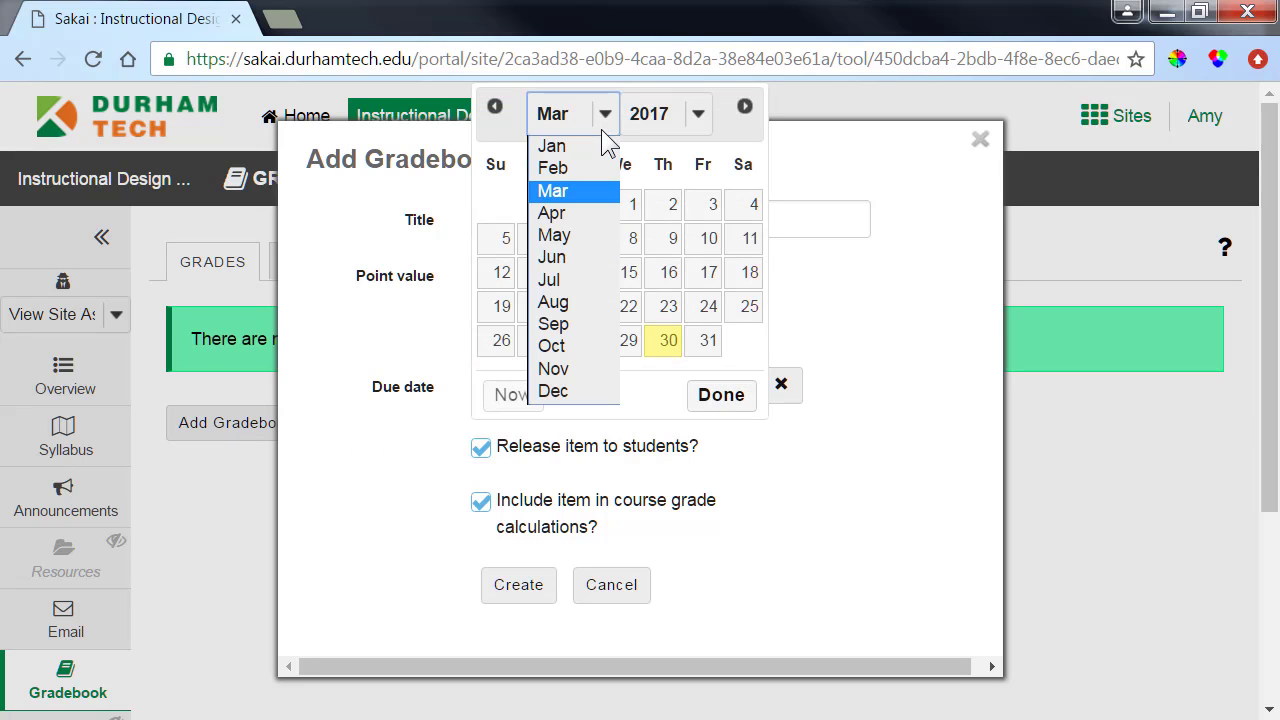
{"action": "left_click", "coordinate": [568, 213]}
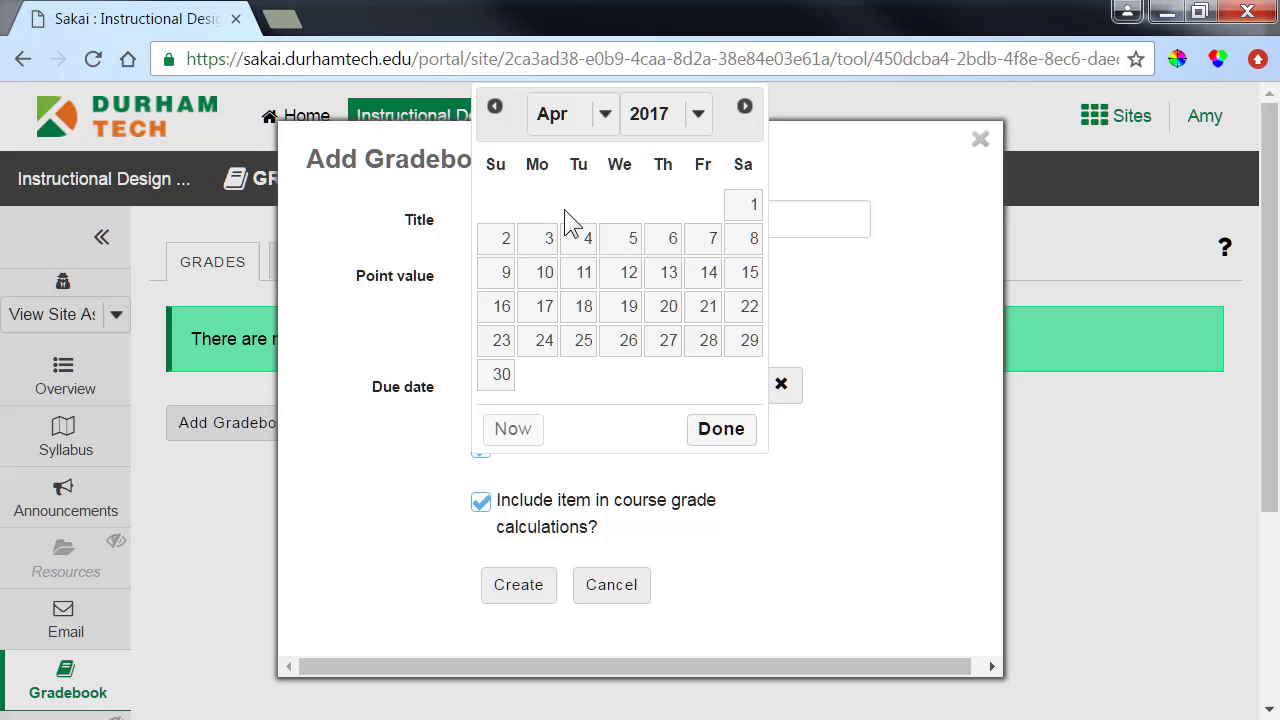
{"action": "left_click", "coordinate": [708, 242]}
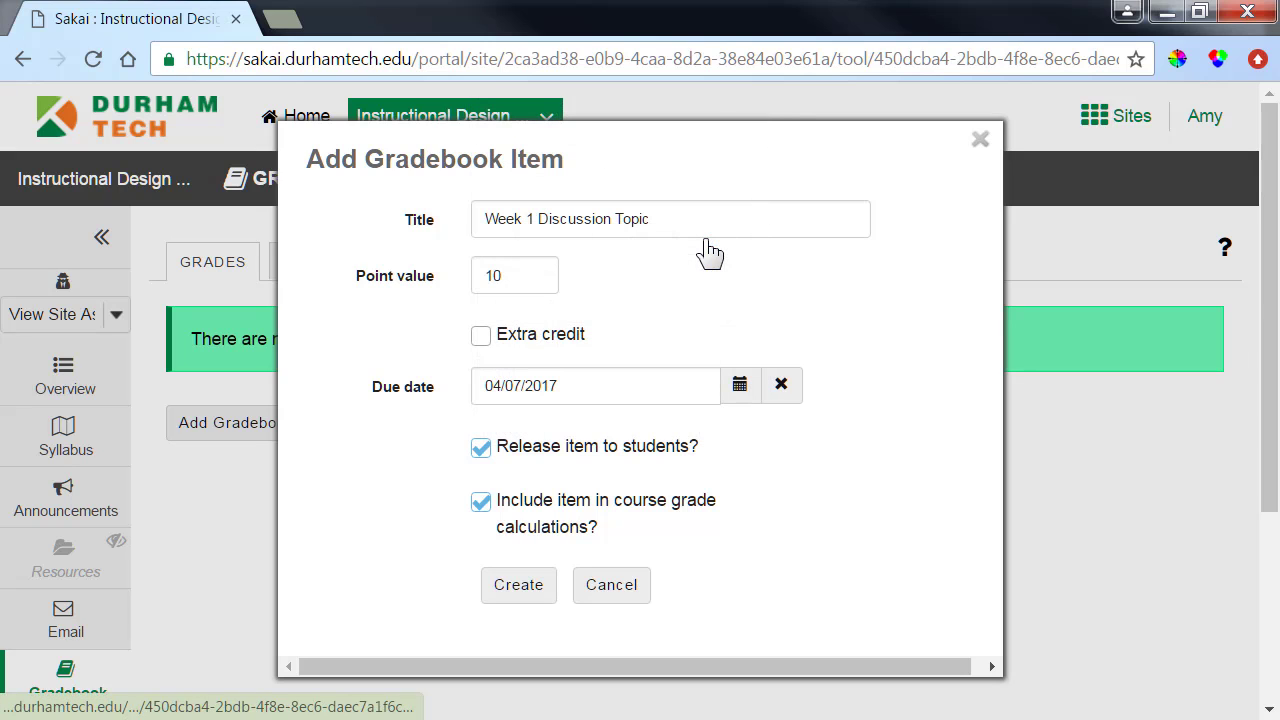
{"action": "left_click", "coordinate": [518, 585]}
{"action": "scroll", "coordinate": [528, 608], "scroll_direction": "down", "scroll_amount": 1}
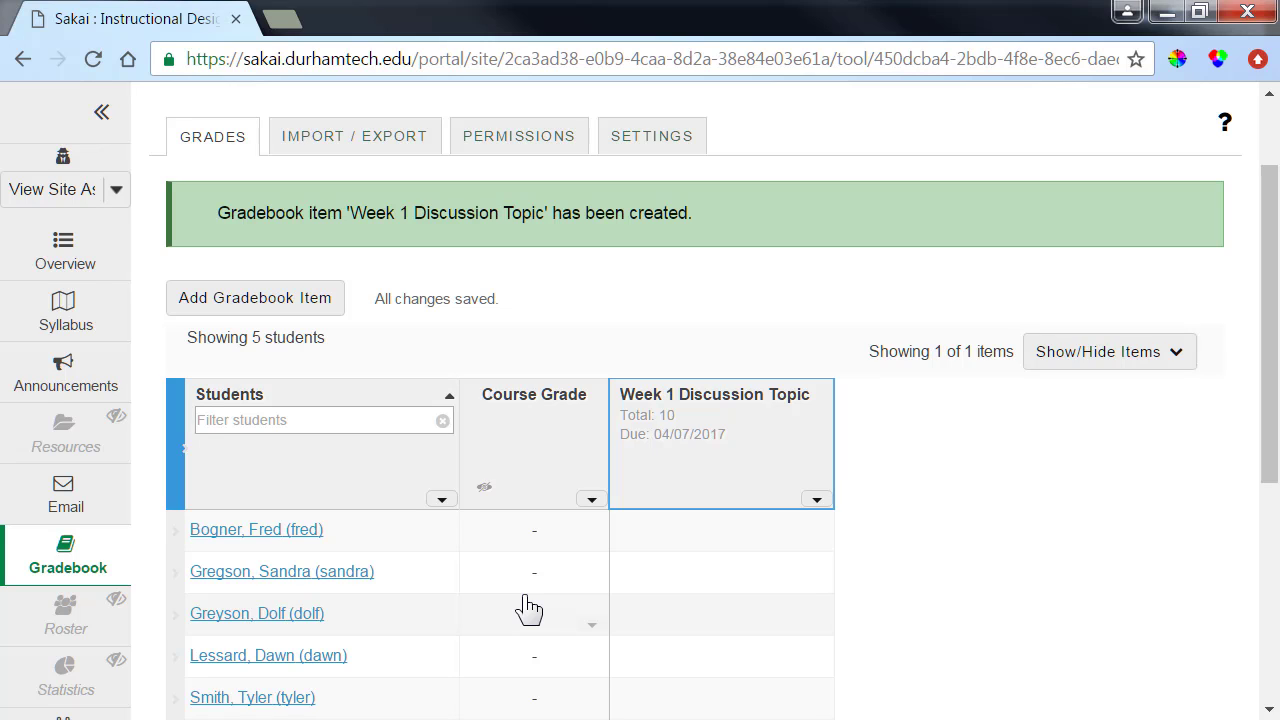
{"action": "scroll", "coordinate": [526, 598], "scroll_direction": "down", "scroll_amount": 1}
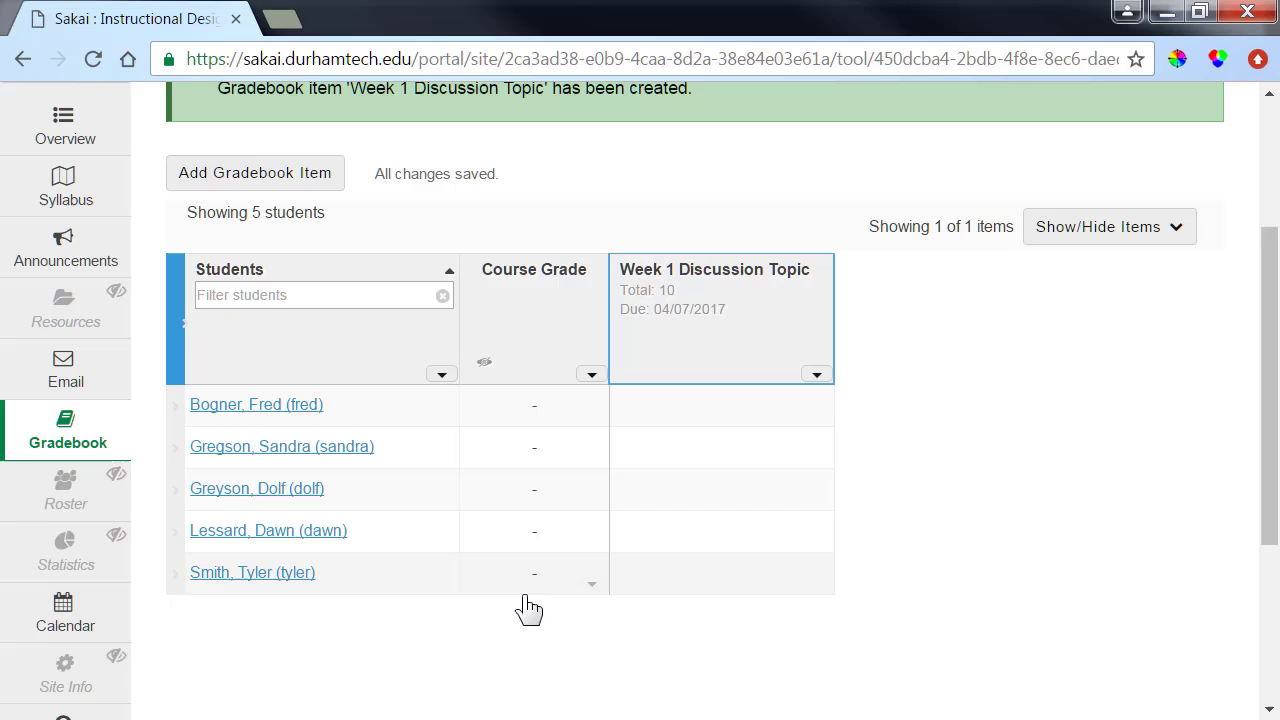
{"action": "scroll", "coordinate": [526, 600], "scroll_direction": "down", "scroll_amount": 1}
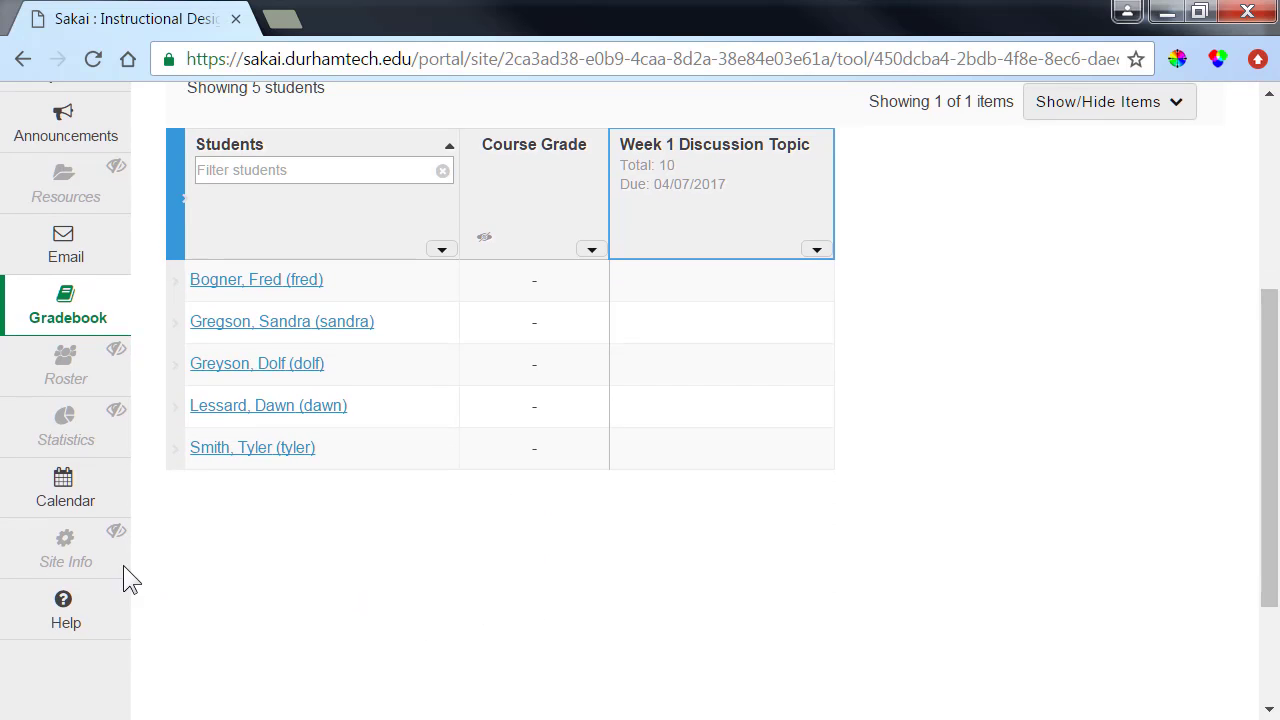
- Select the Forums tool in the site's Manage Tools list
{"action": "left_click", "coordinate": [63, 558]}
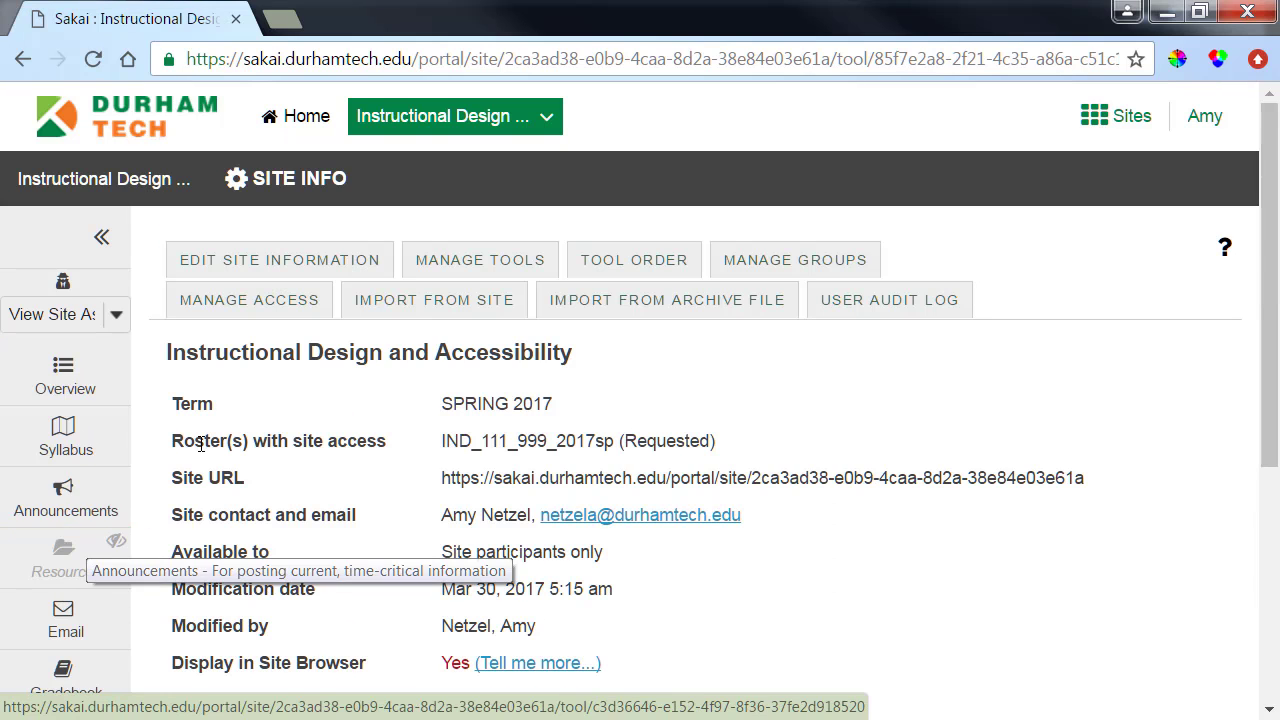
{"action": "left_click", "coordinate": [472, 280]}
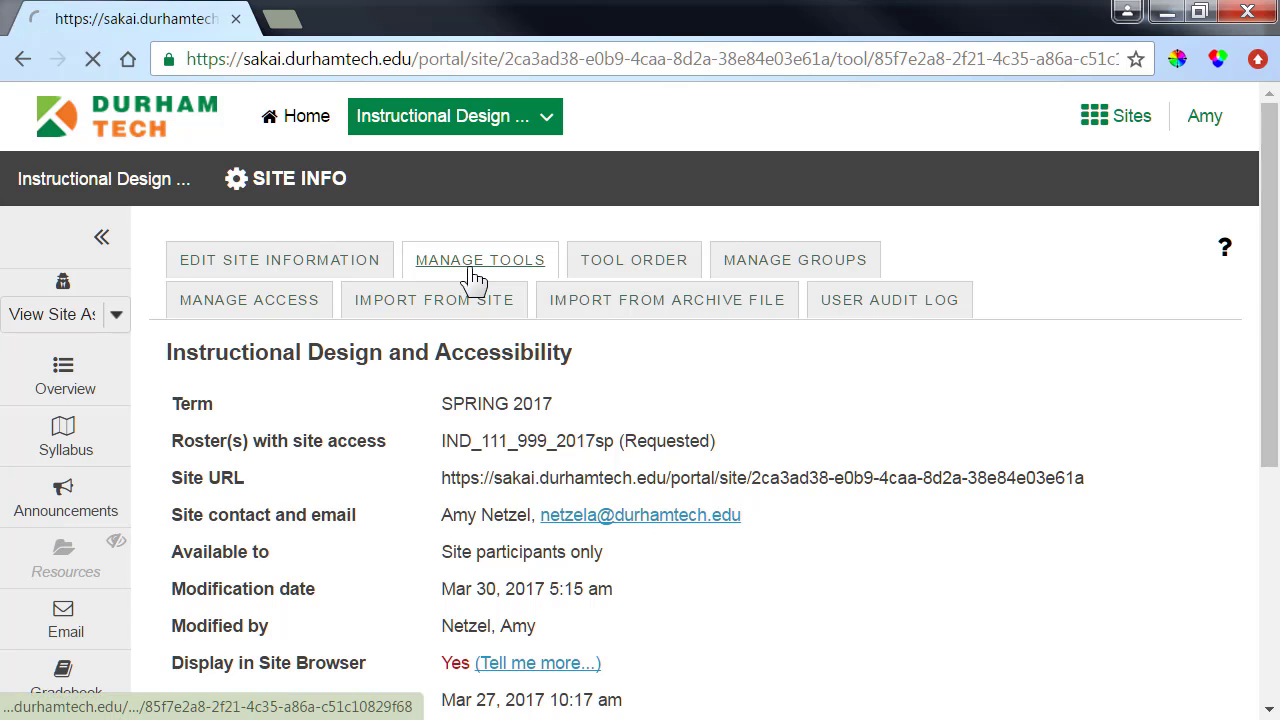
{"action": "scroll", "coordinate": [474, 322], "scroll_direction": "down", "scroll_amount": 1}
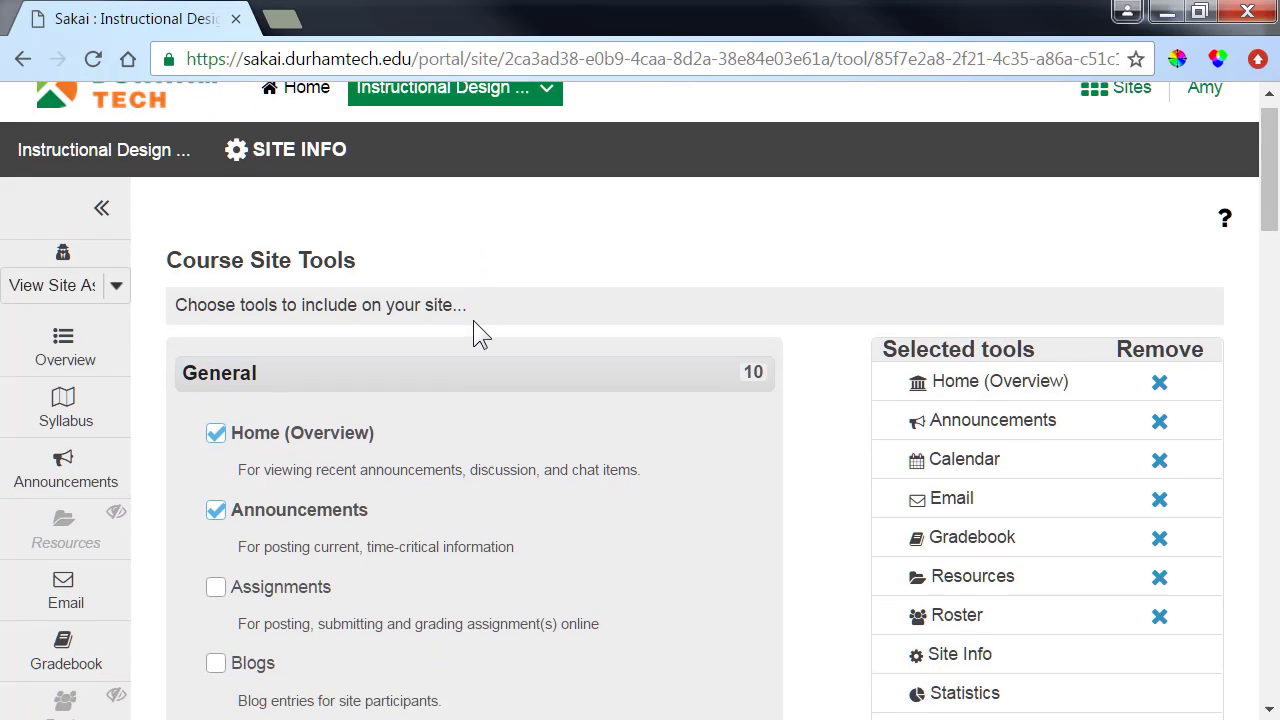
{"action": "scroll", "coordinate": [474, 330], "scroll_direction": "down", "scroll_amount": 8}
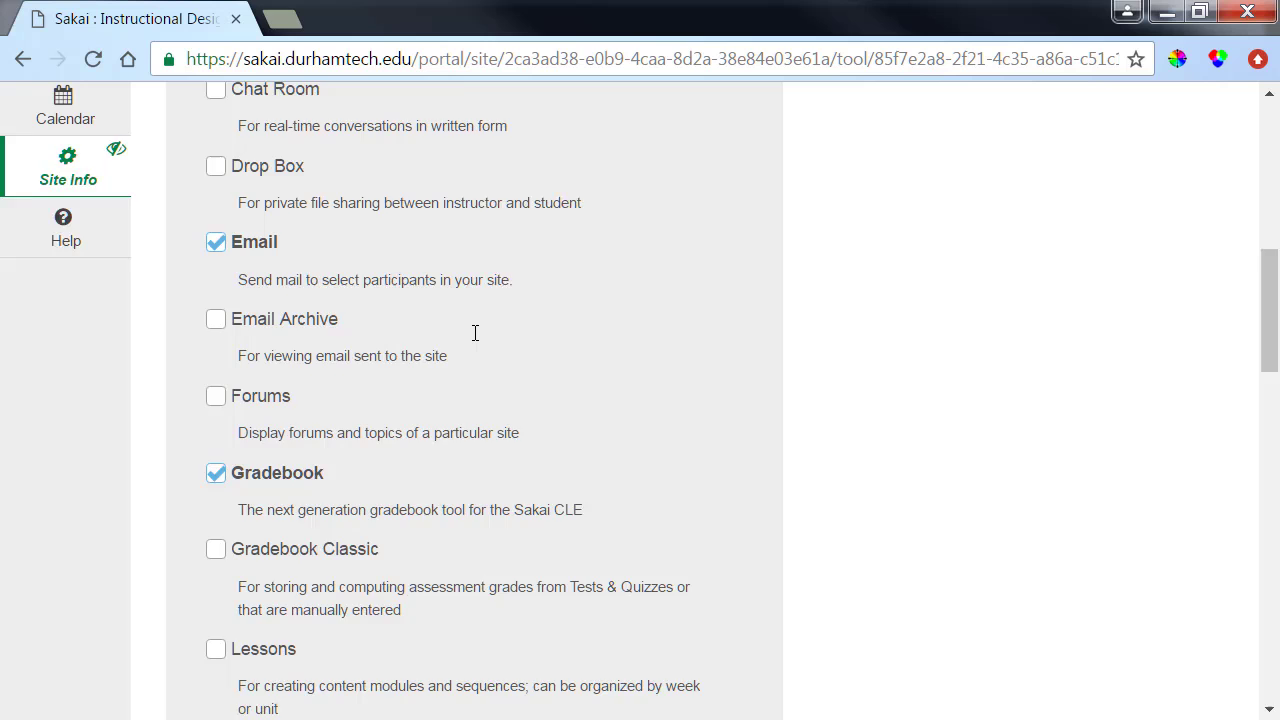
{"action": "scroll", "coordinate": [475, 332], "scroll_direction": "down", "scroll_amount": 1}
{"action": "left_click", "coordinate": [217, 280]}
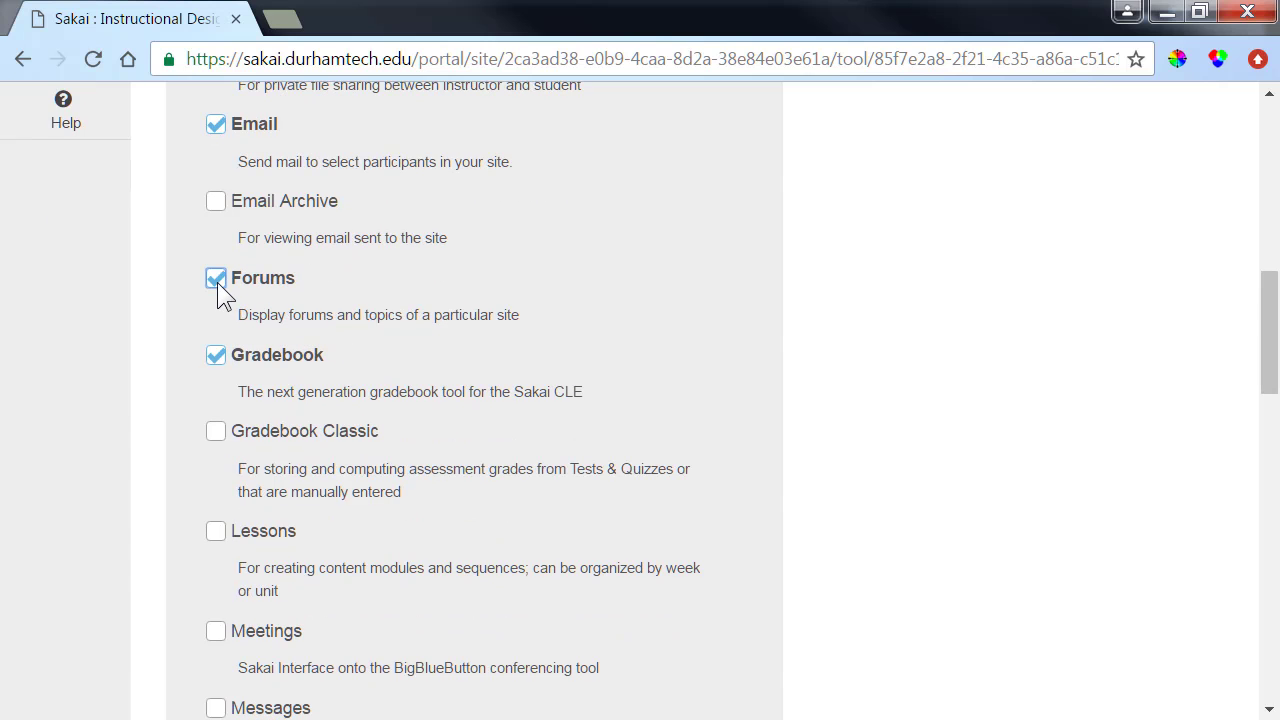
- Confirm the tool change and finish adding Forums to the course site
{"action": "scroll", "coordinate": [158, 403], "scroll_direction": "down", "scroll_amount": 12}
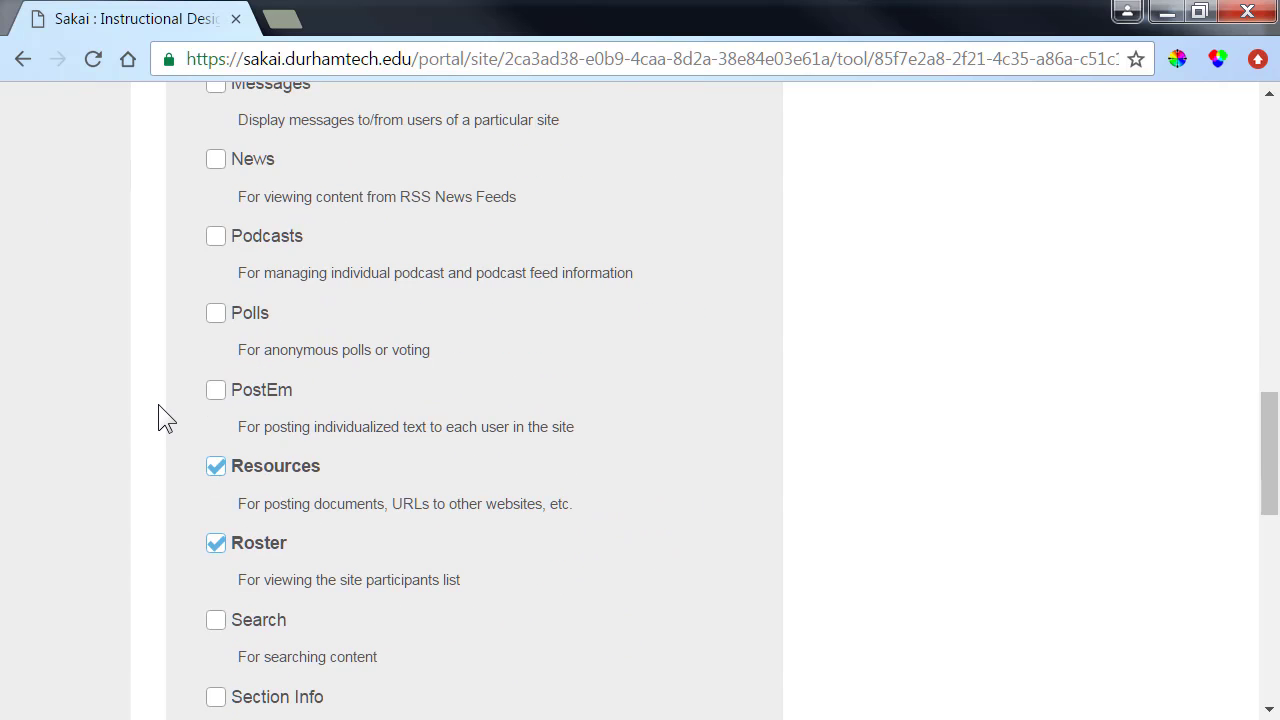
{"action": "scroll", "coordinate": [158, 404], "scroll_direction": "down", "scroll_amount": 1}
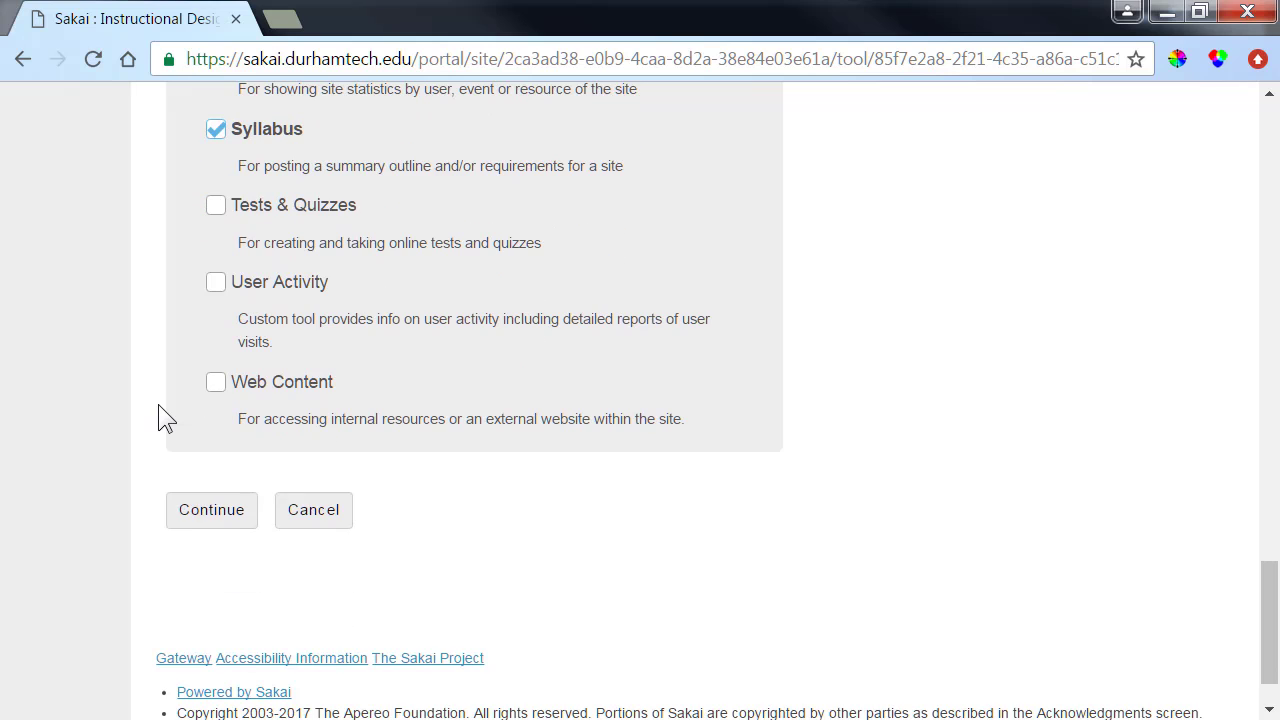
{"action": "left_click", "coordinate": [203, 533]}
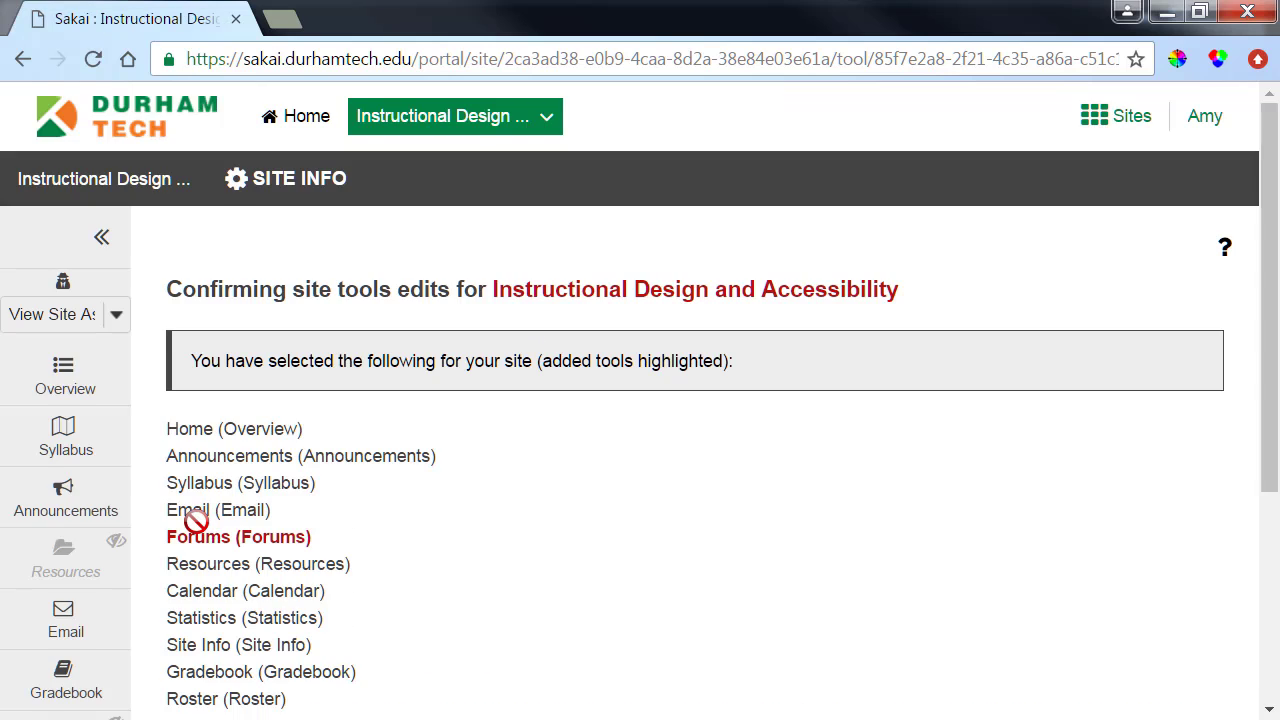
{"action": "scroll", "coordinate": [200, 510], "scroll_direction": "down", "scroll_amount": 3}
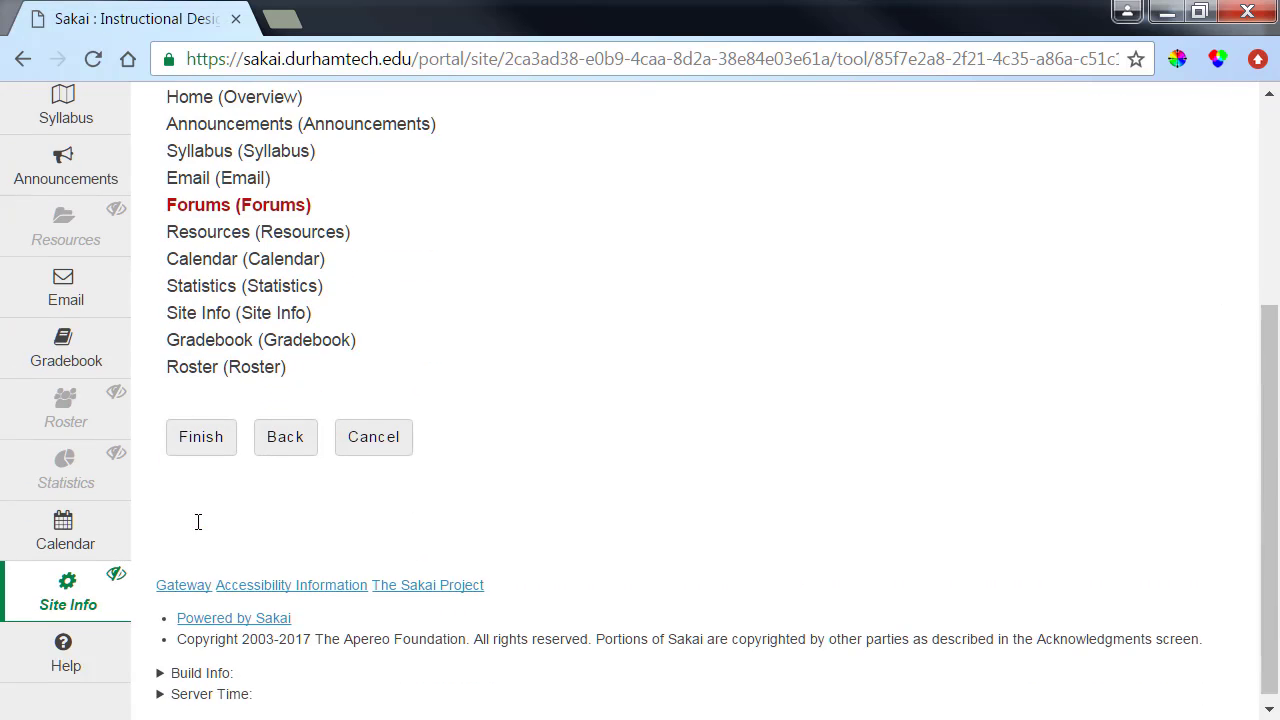
{"action": "left_click", "coordinate": [200, 440]}
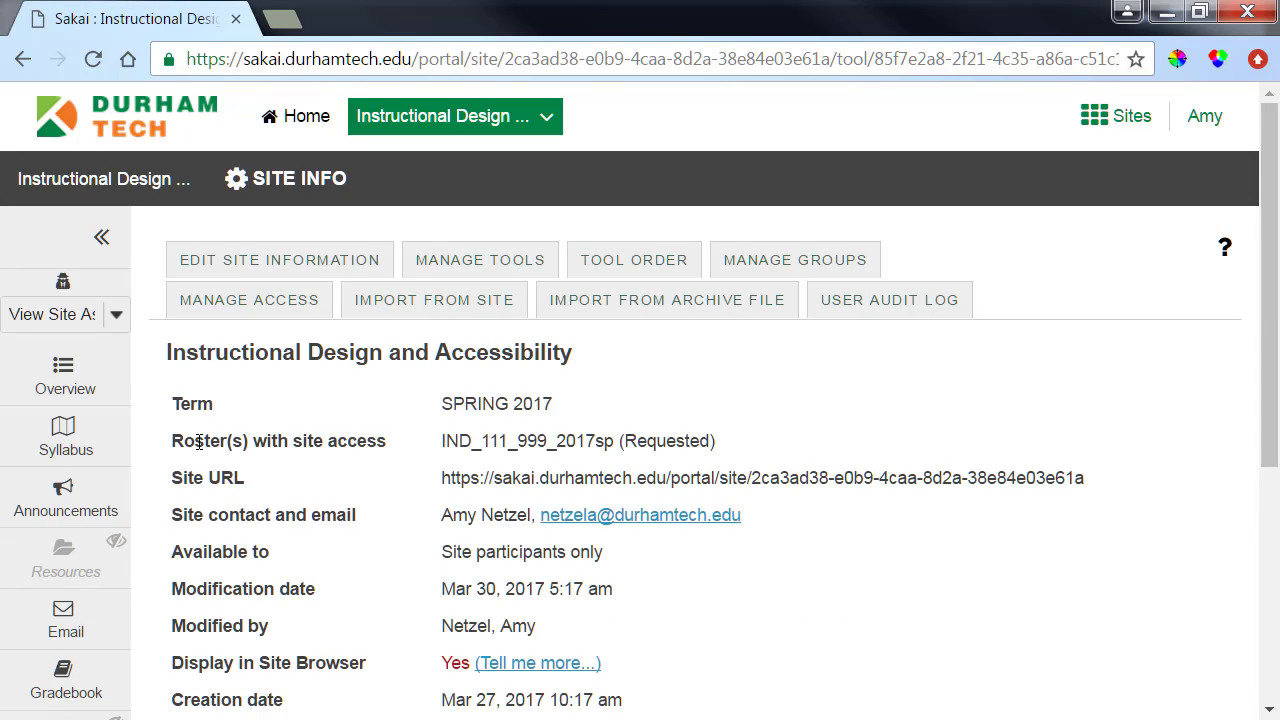
{"action": "scroll", "coordinate": [199, 441], "scroll_direction": "down", "scroll_amount": 4}
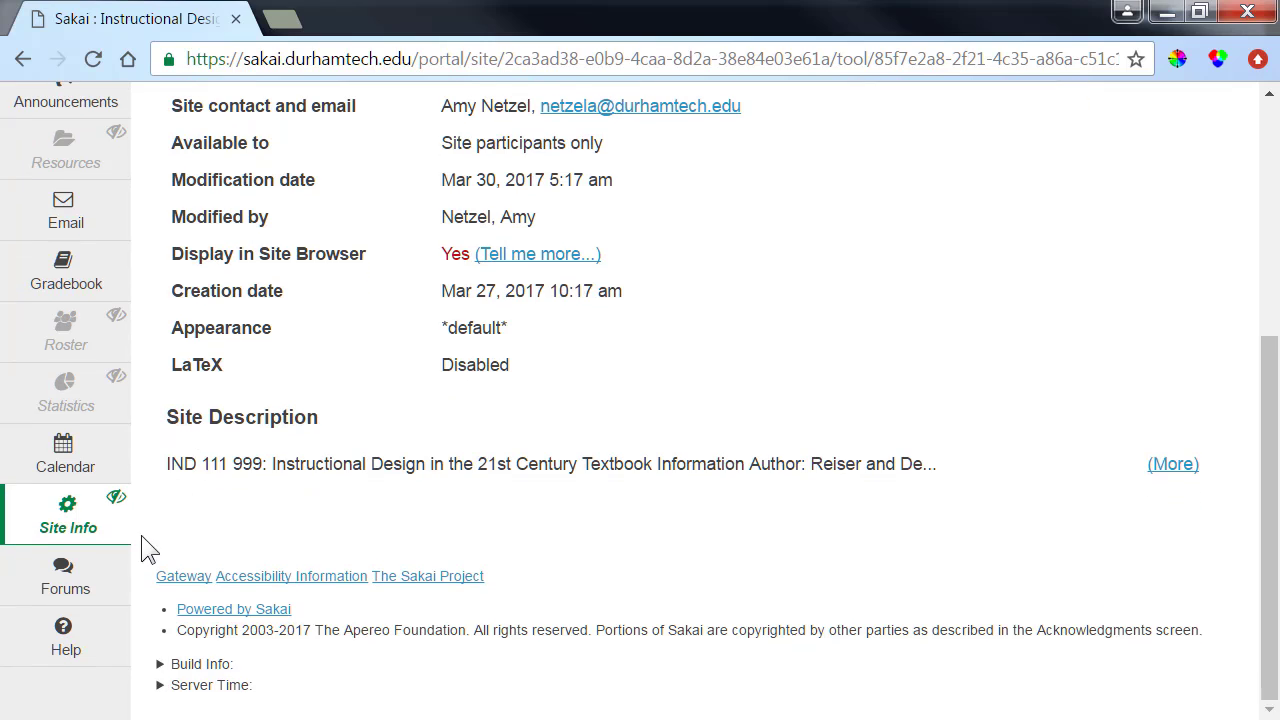
- Open the Forums tool from the course site's left menu
{"action": "left_click", "coordinate": [108, 580]}
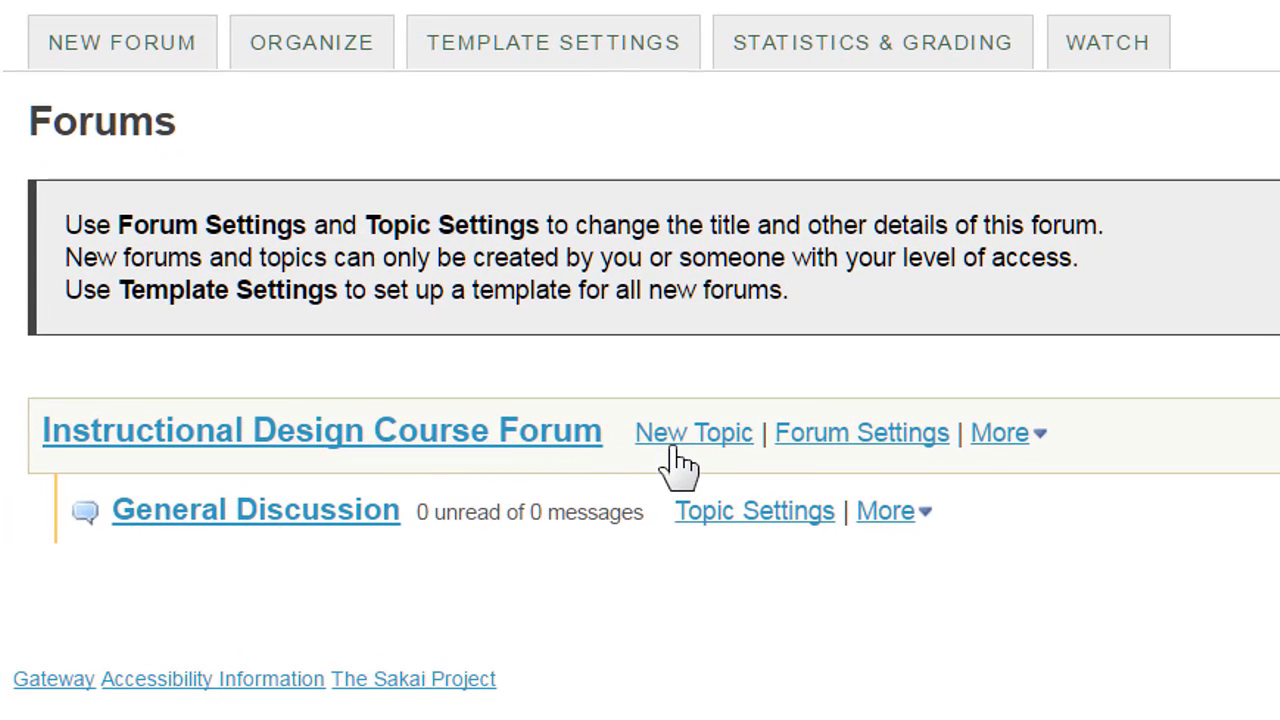
- Start a new topic in Instructional Design Course Forum titled 'Week 1 Topic'
{"action": "left_click", "coordinate": [683, 440]}
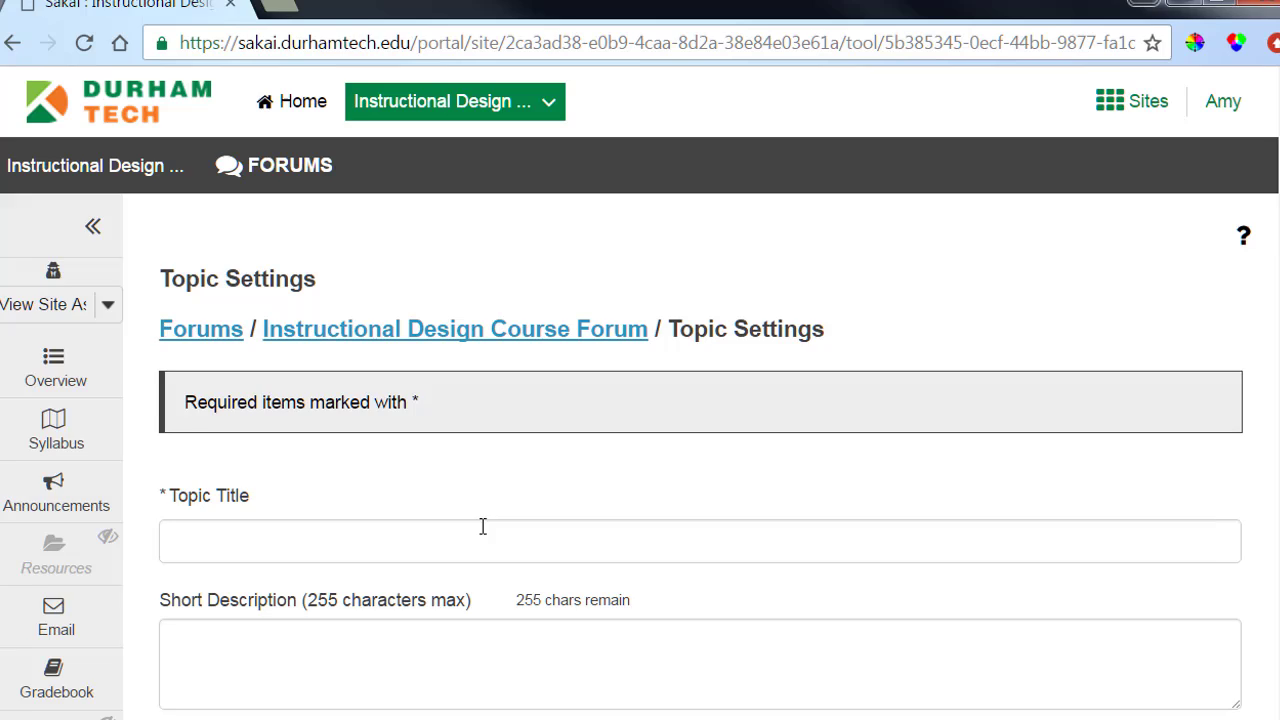
{"action": "left_click", "coordinate": [255, 538]}
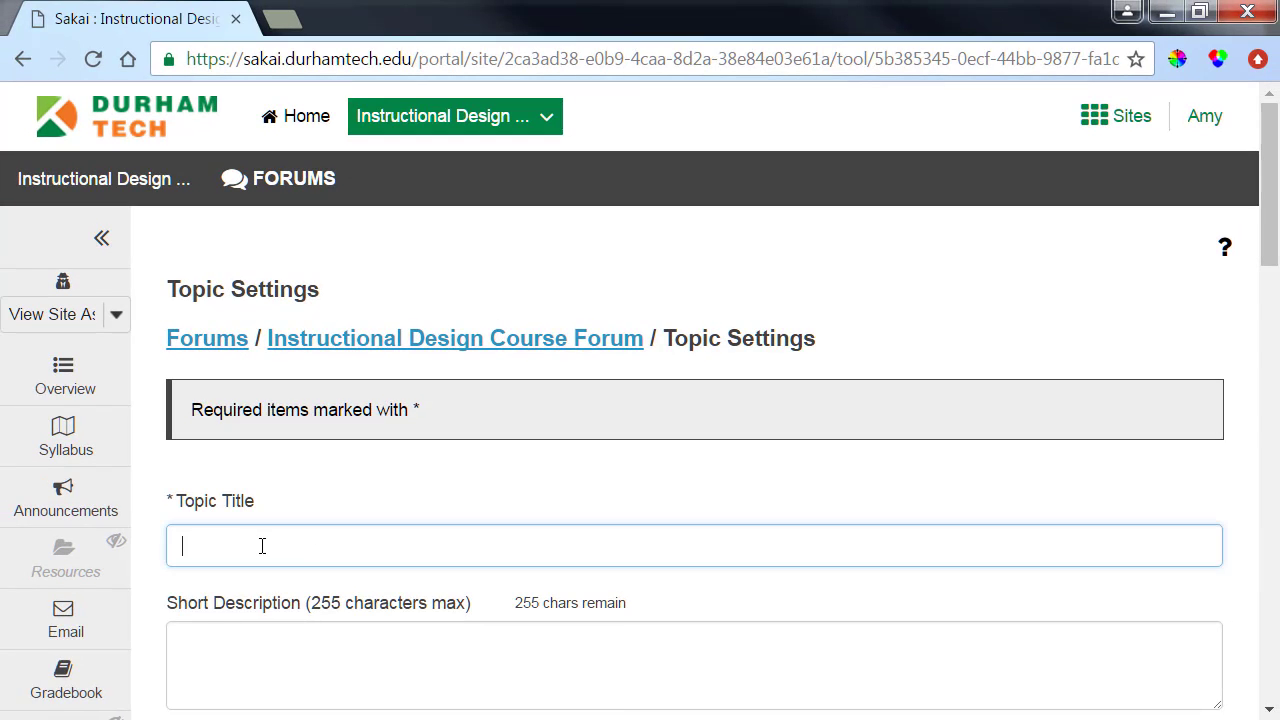
{"action": "type", "text": "Week 1 Topic"}
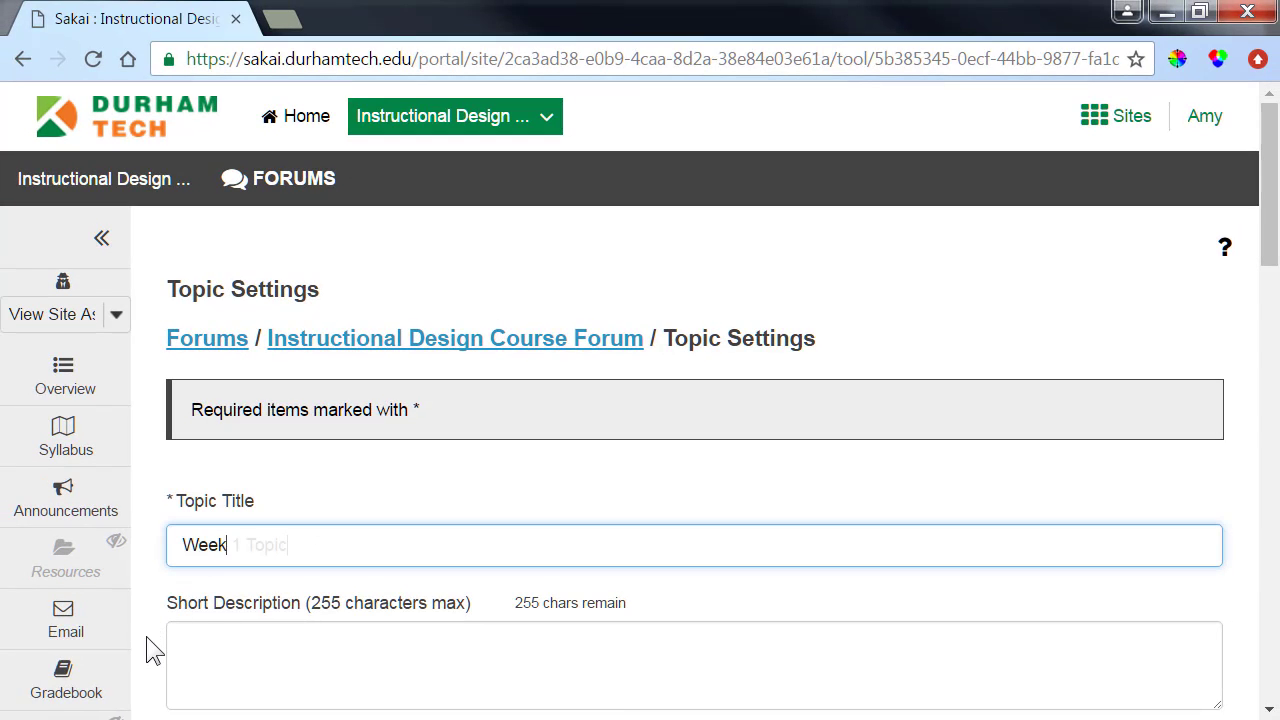
{"action": "scroll", "coordinate": [146, 636], "scroll_direction": "down", "scroll_amount": 3}
{"action": "scroll", "coordinate": [146, 636], "scroll_direction": "down", "scroll_amount": 3}
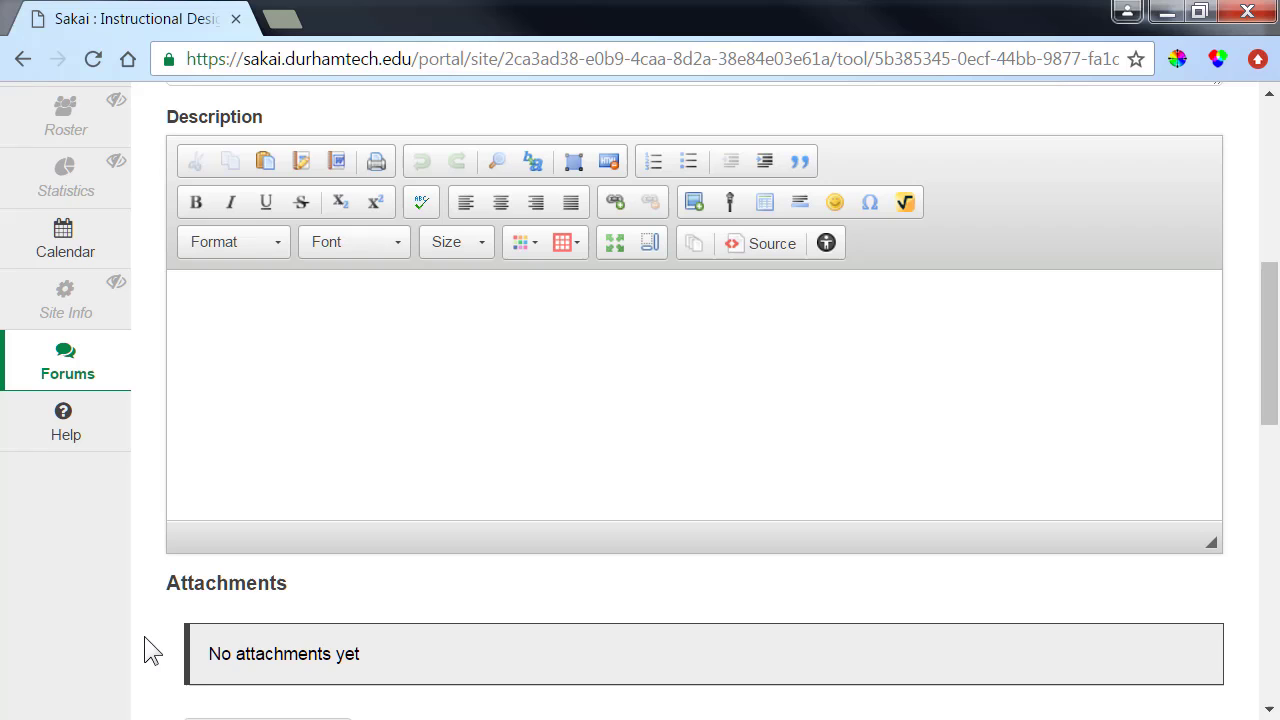
- Write the description: common design mistakes list ending with a reflection question
{"action": "left_click", "coordinate": [181, 344]}
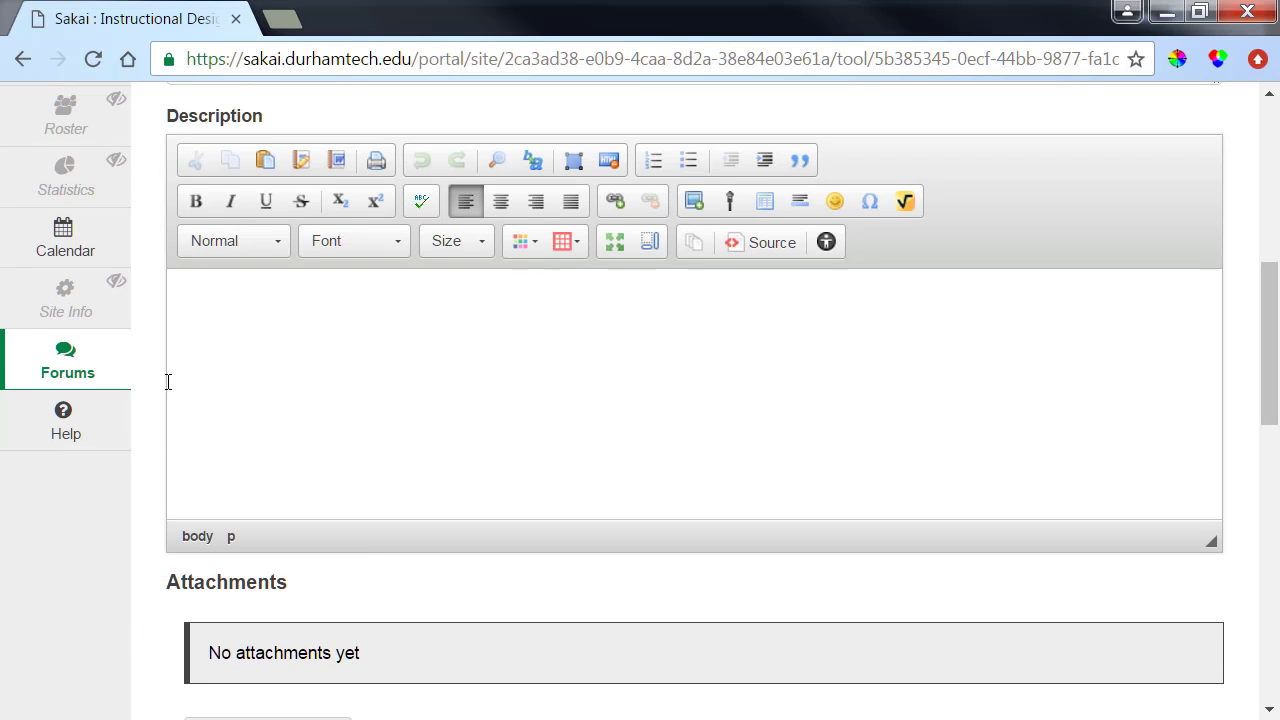
{"action": "type", "text": "Some of t"}
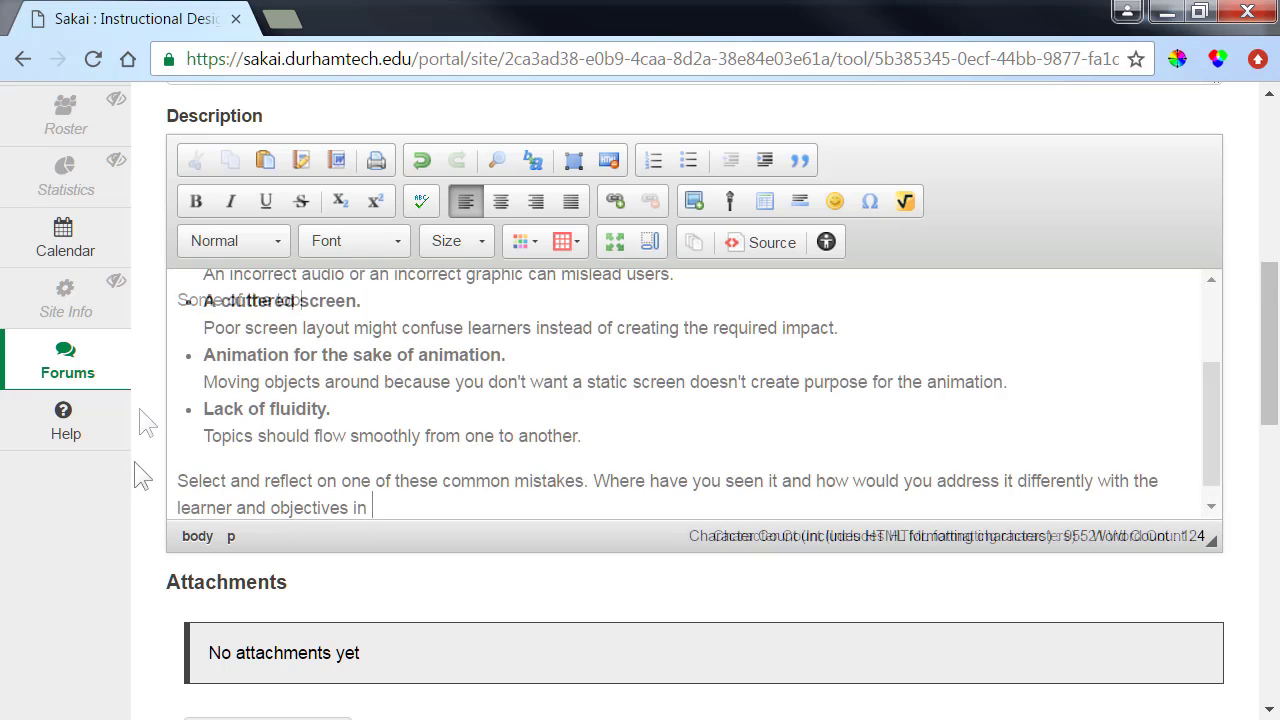
{"action": "type", "text": "mind"}
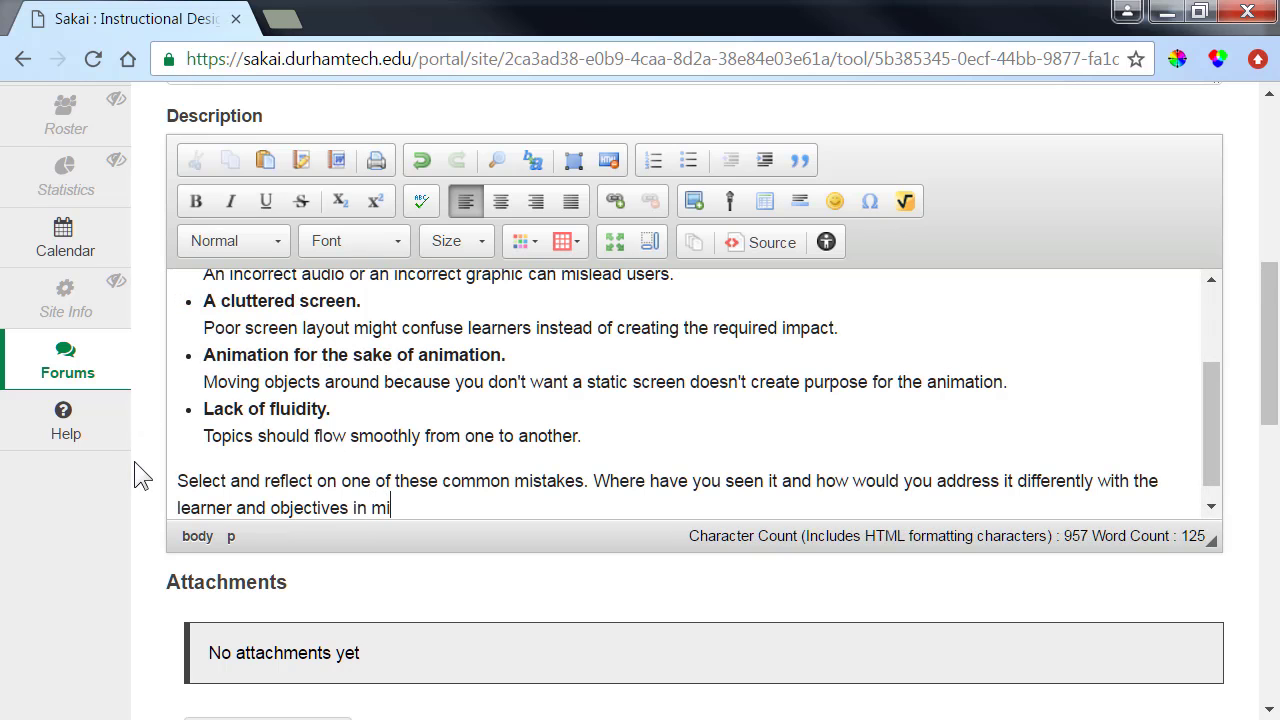
{"action": "type", "text": "?"}
{"action": "scroll", "coordinate": [134, 461], "scroll_direction": "down", "scroll_amount": 3}
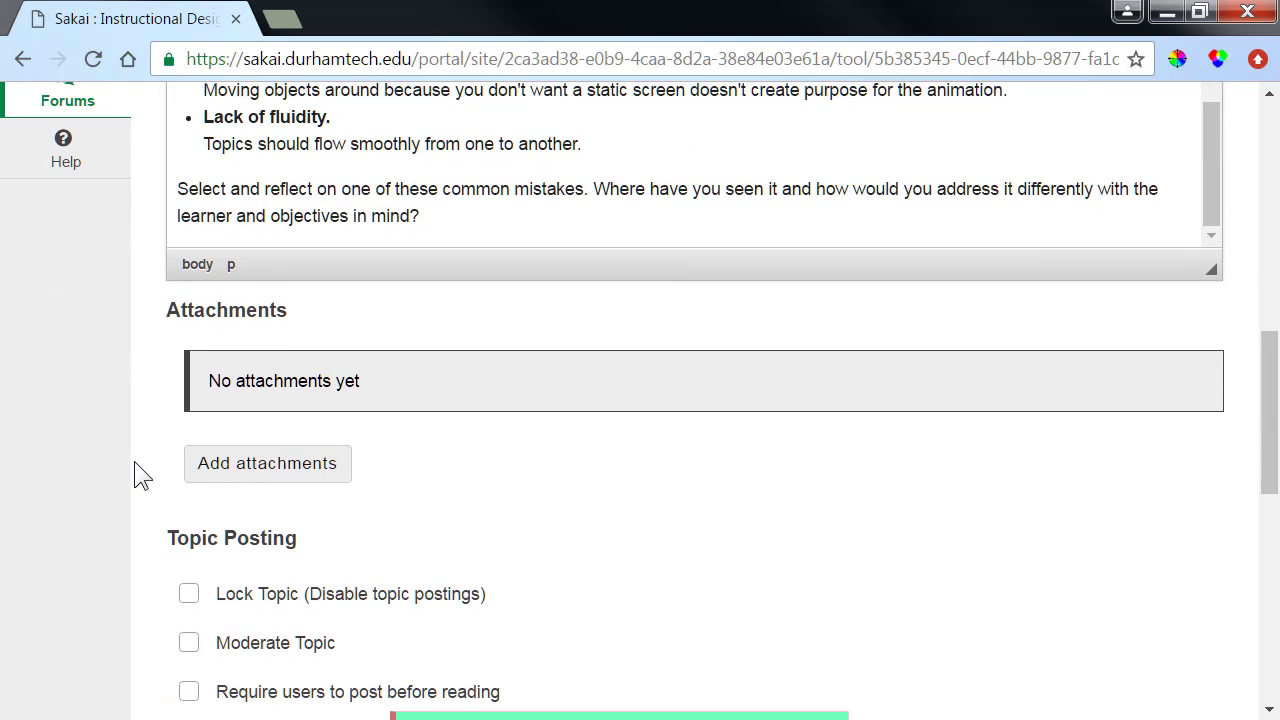
- Attach a copy of OnlineDiscussionRubric.docx from the course resources to the topic
{"action": "left_click", "coordinate": [236, 479]}
{"action": "scroll", "coordinate": [240, 492], "scroll_direction": "down", "scroll_amount": 7}
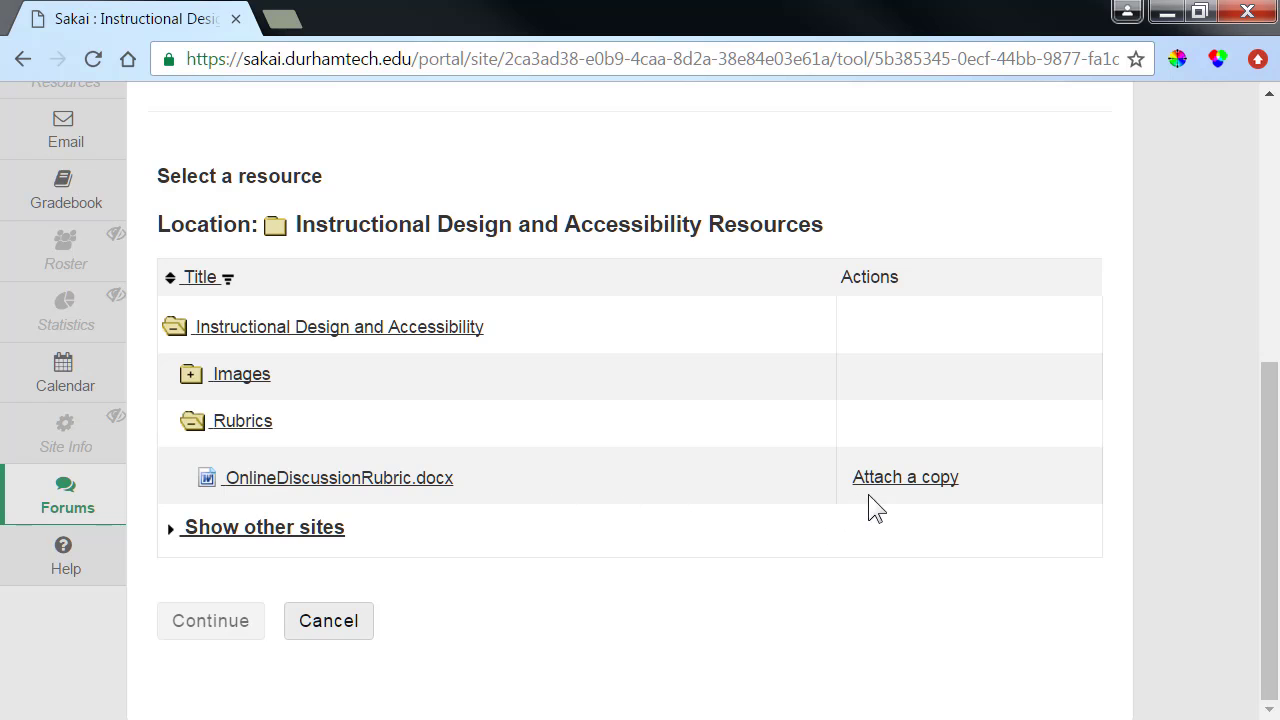
{"action": "left_click", "coordinate": [880, 480]}
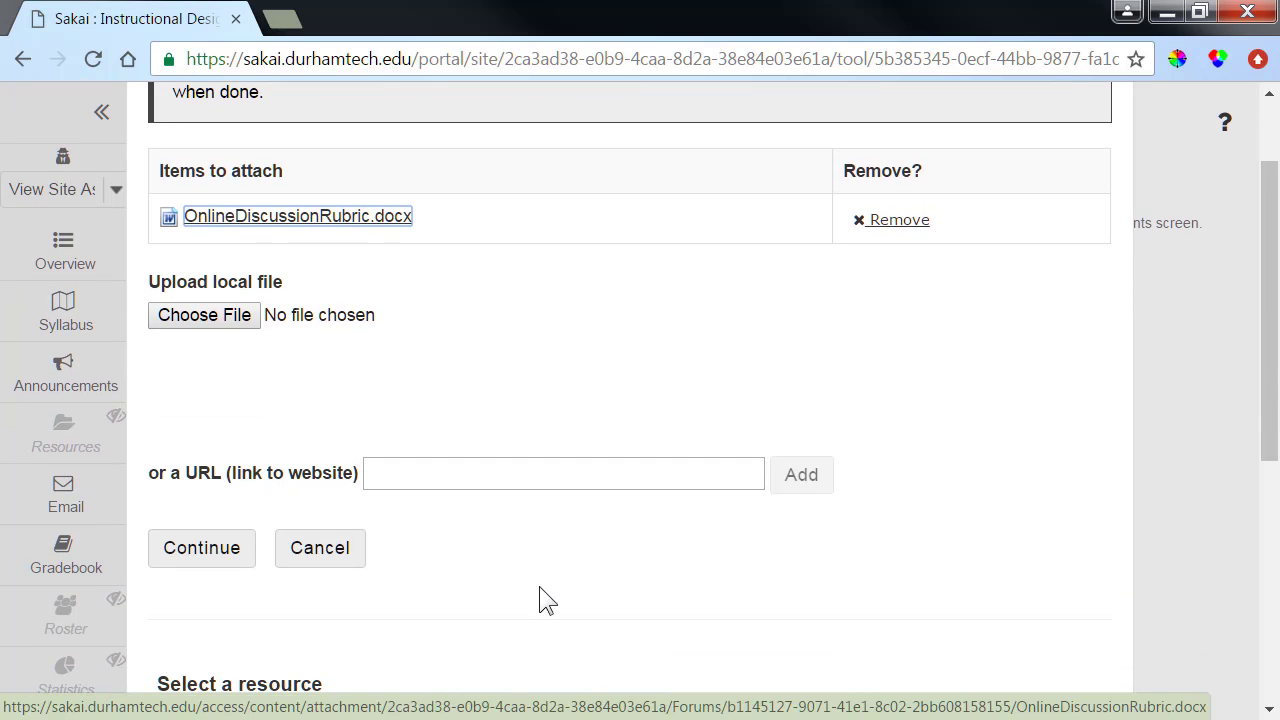
{"action": "left_click", "coordinate": [209, 569]}
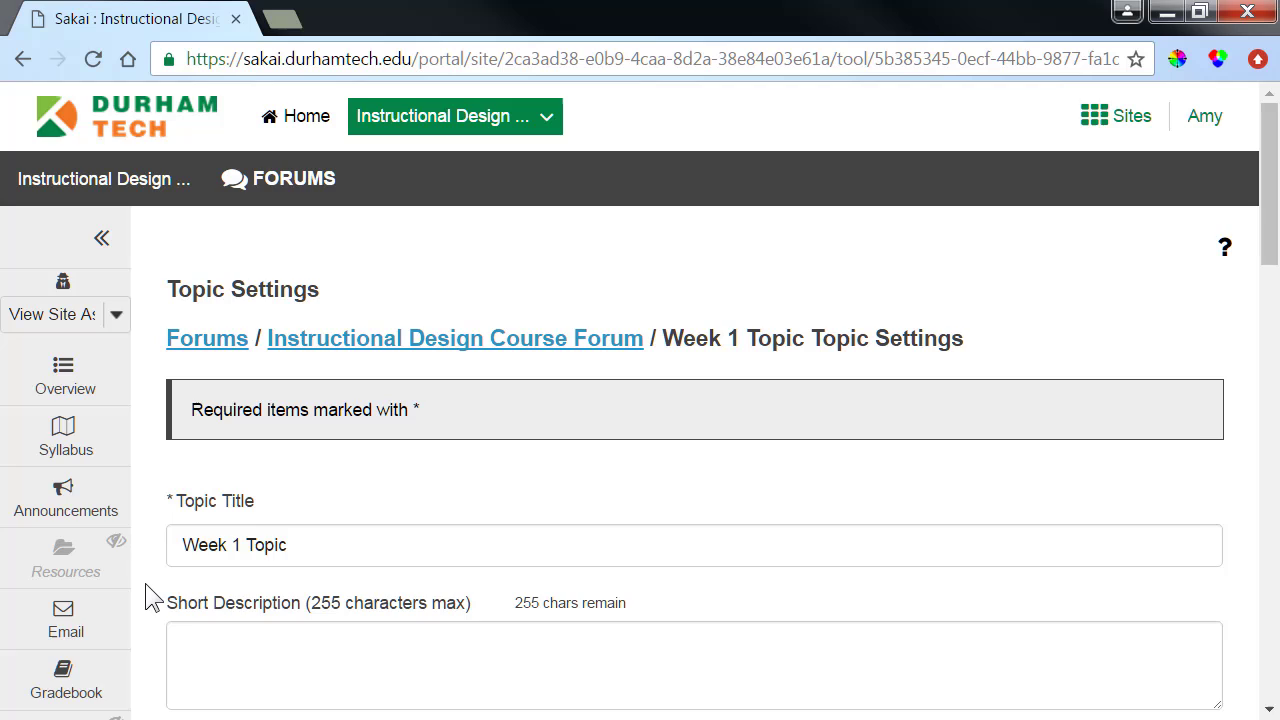
- Tick 'Require users to post before reading' under Topic Posting
{"action": "scroll", "coordinate": [151, 564], "scroll_direction": "down", "scroll_amount": 15}
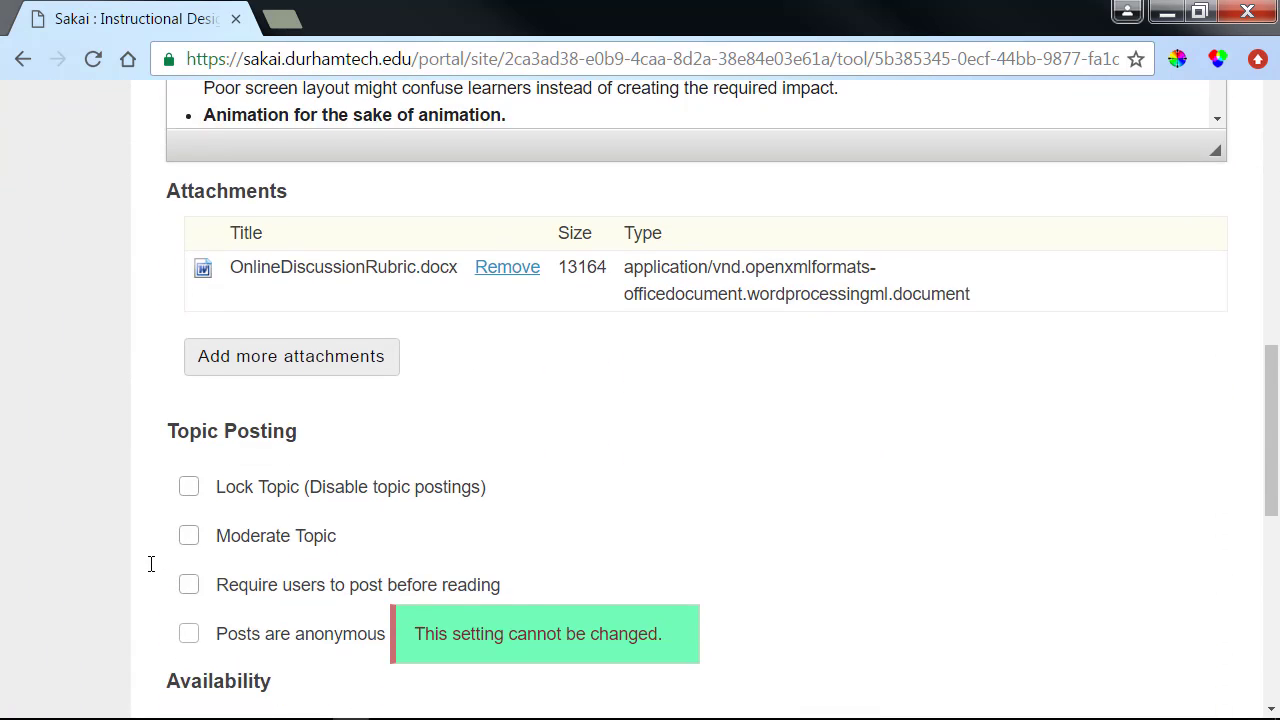
{"action": "scroll", "coordinate": [151, 564], "scroll_direction": "down", "scroll_amount": 1}
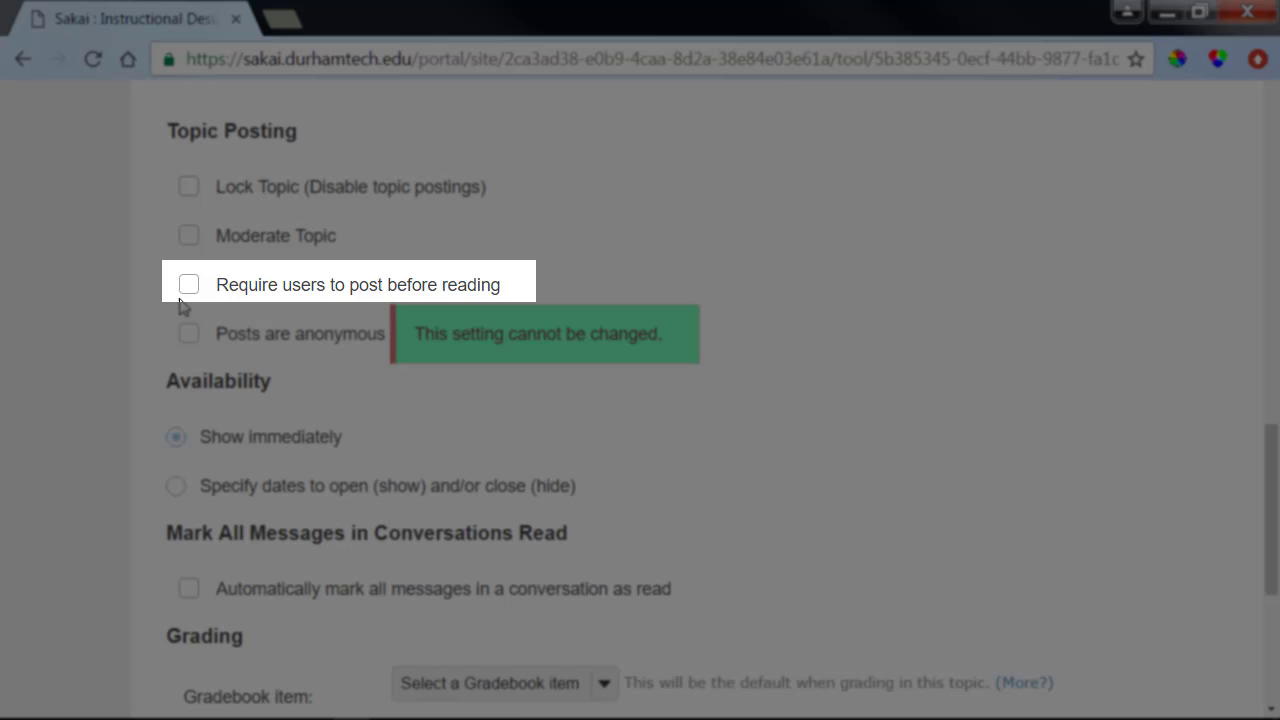
{"action": "left_click", "coordinate": [187, 286]}
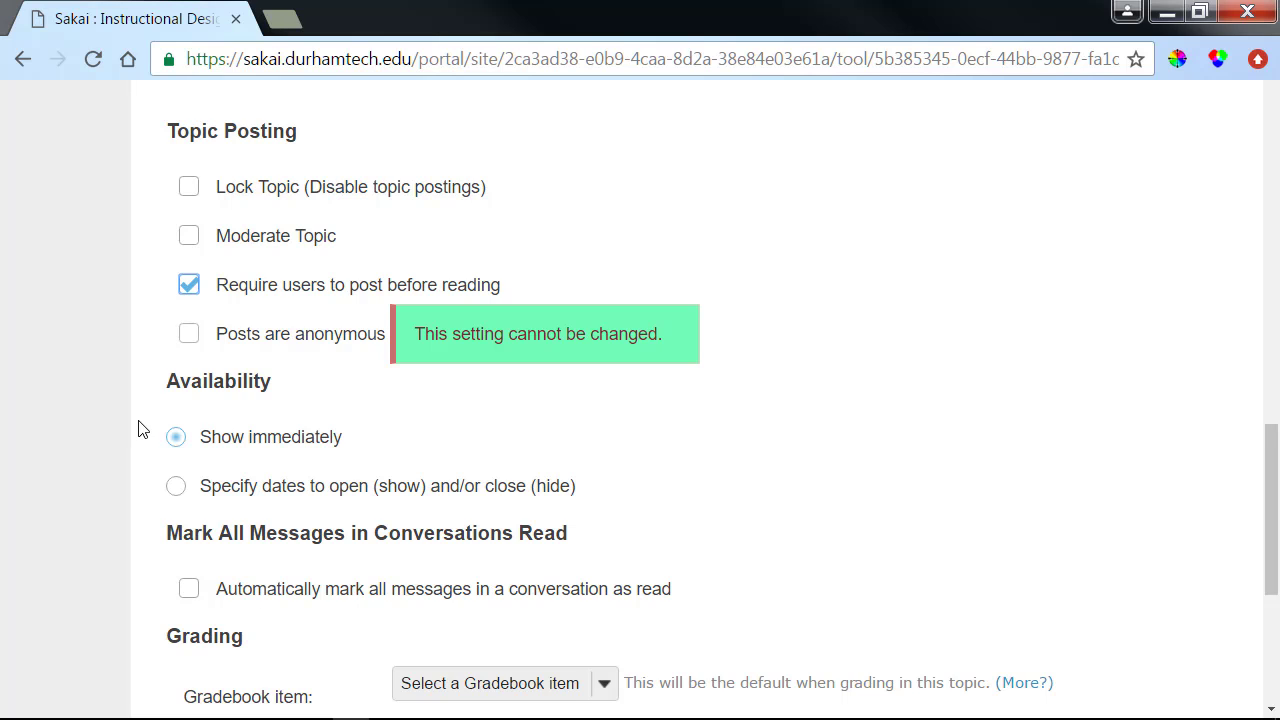
{"action": "left_click", "coordinate": [182, 487]}
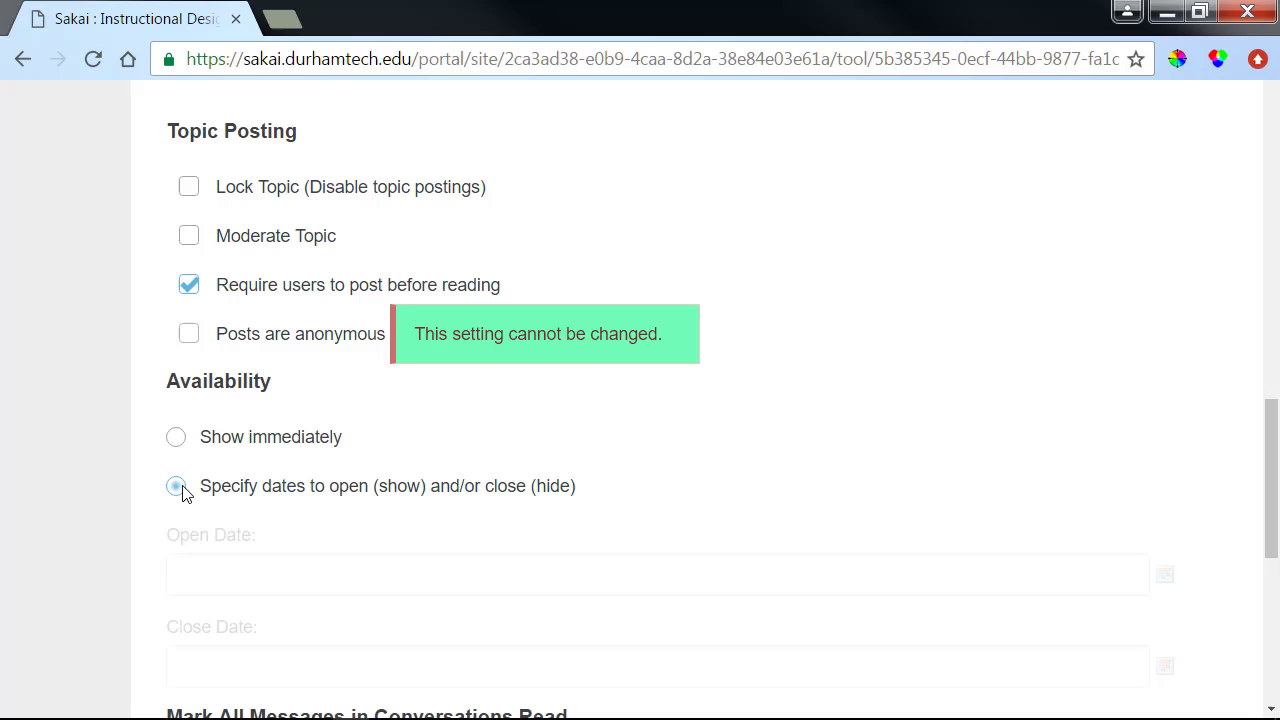
{"action": "left_click", "coordinate": [301, 575]}
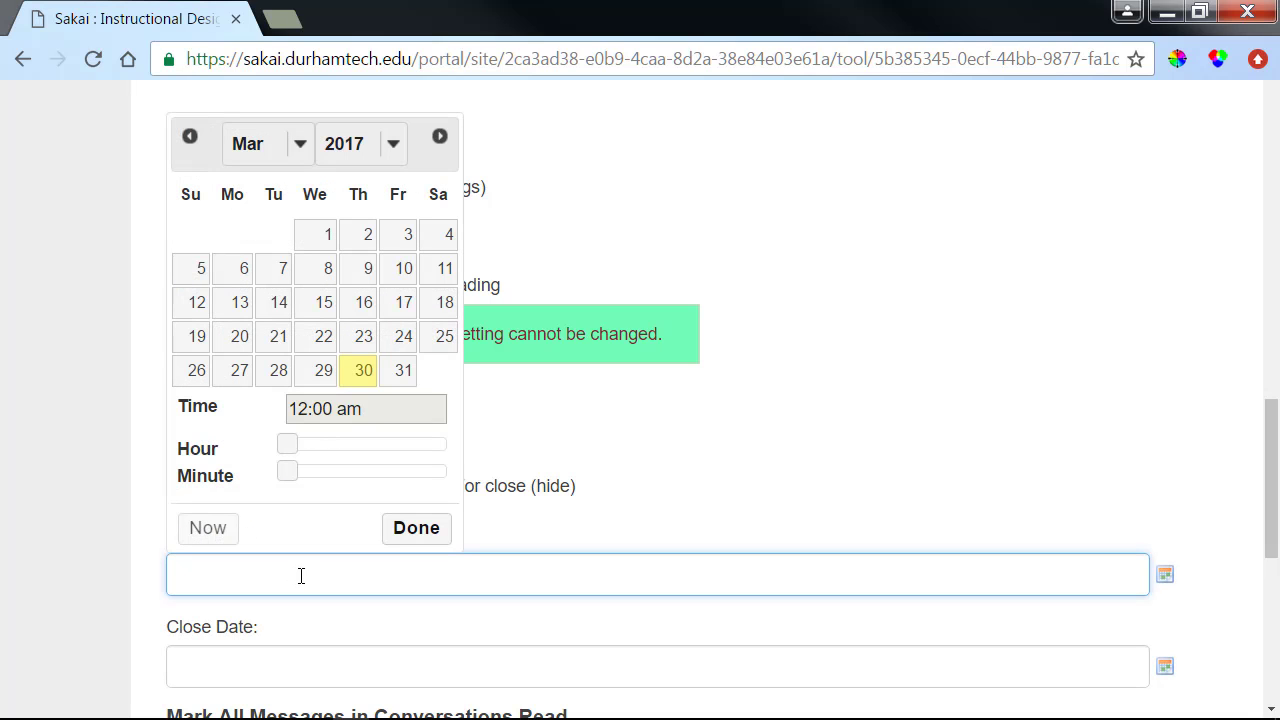
{"action": "left_click", "coordinate": [151, 573]}
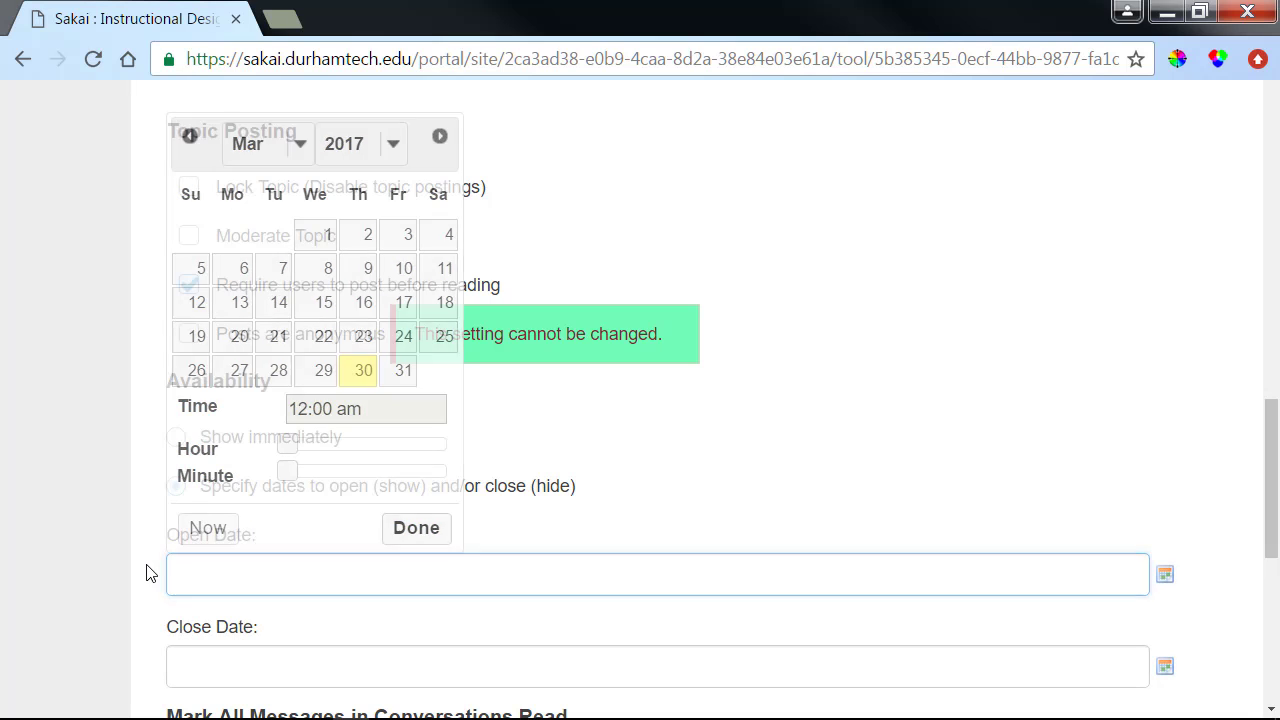
{"action": "left_click", "coordinate": [337, 670]}
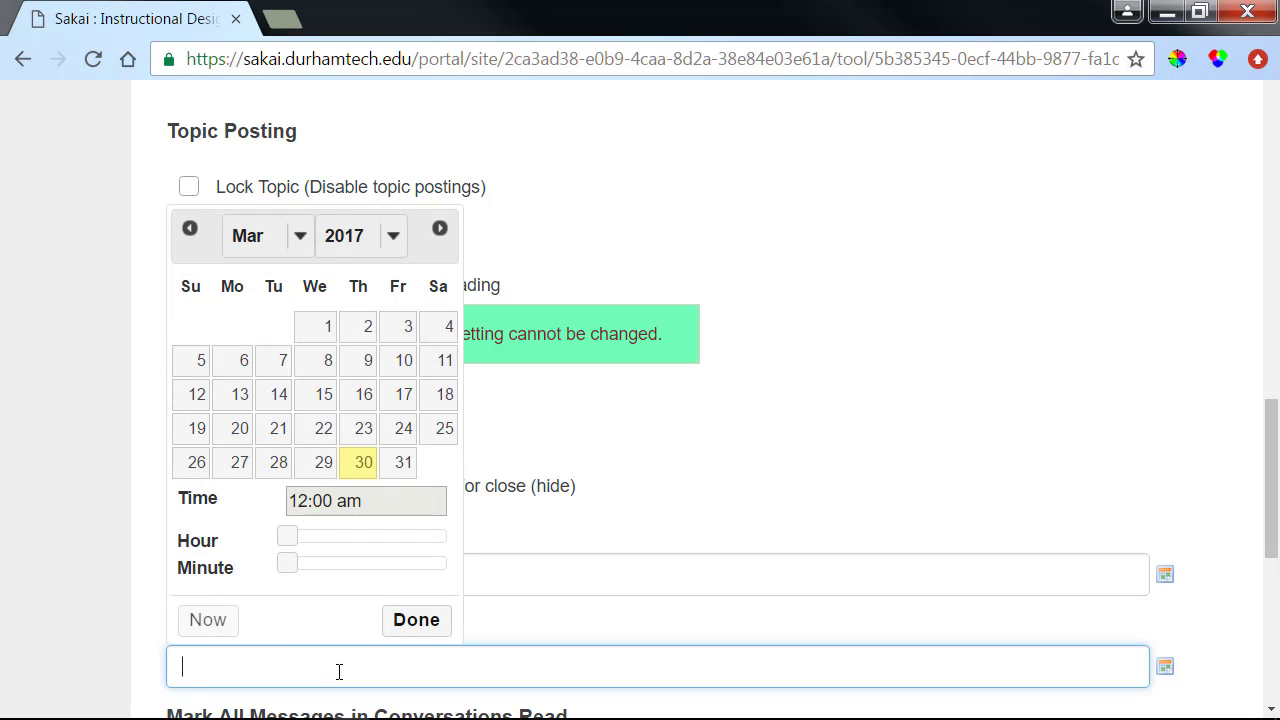
{"action": "left_click", "coordinate": [142, 592]}
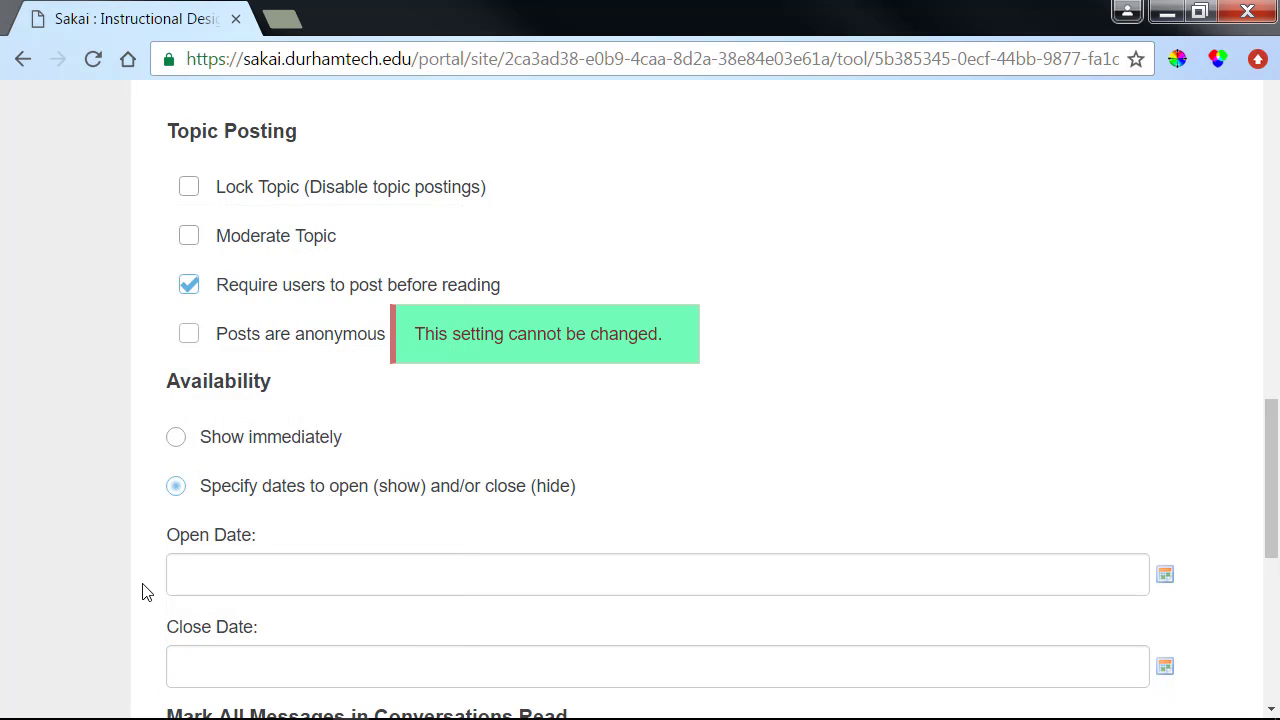
{"action": "left_click", "coordinate": [176, 440]}
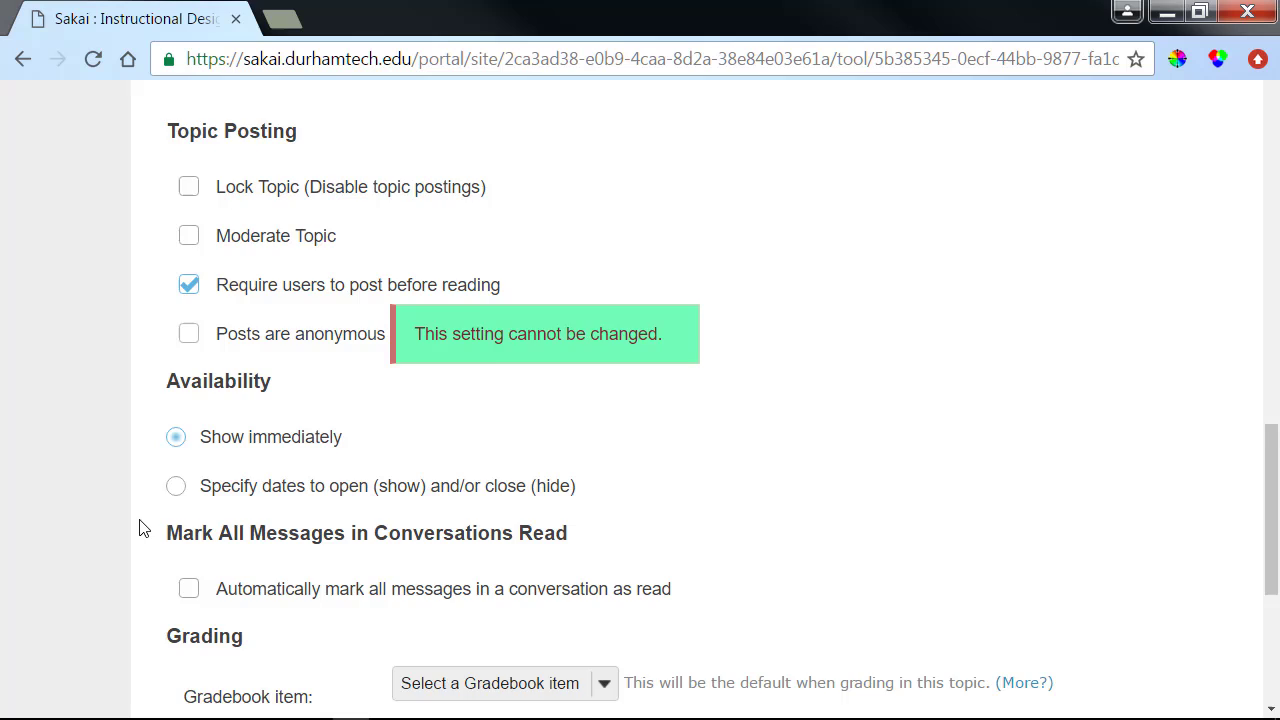
- Link the topic to the 'Week 1 Discussion Topic' gradebook item and save it
{"action": "scroll", "coordinate": [140, 522], "scroll_direction": "down", "scroll_amount": 2}
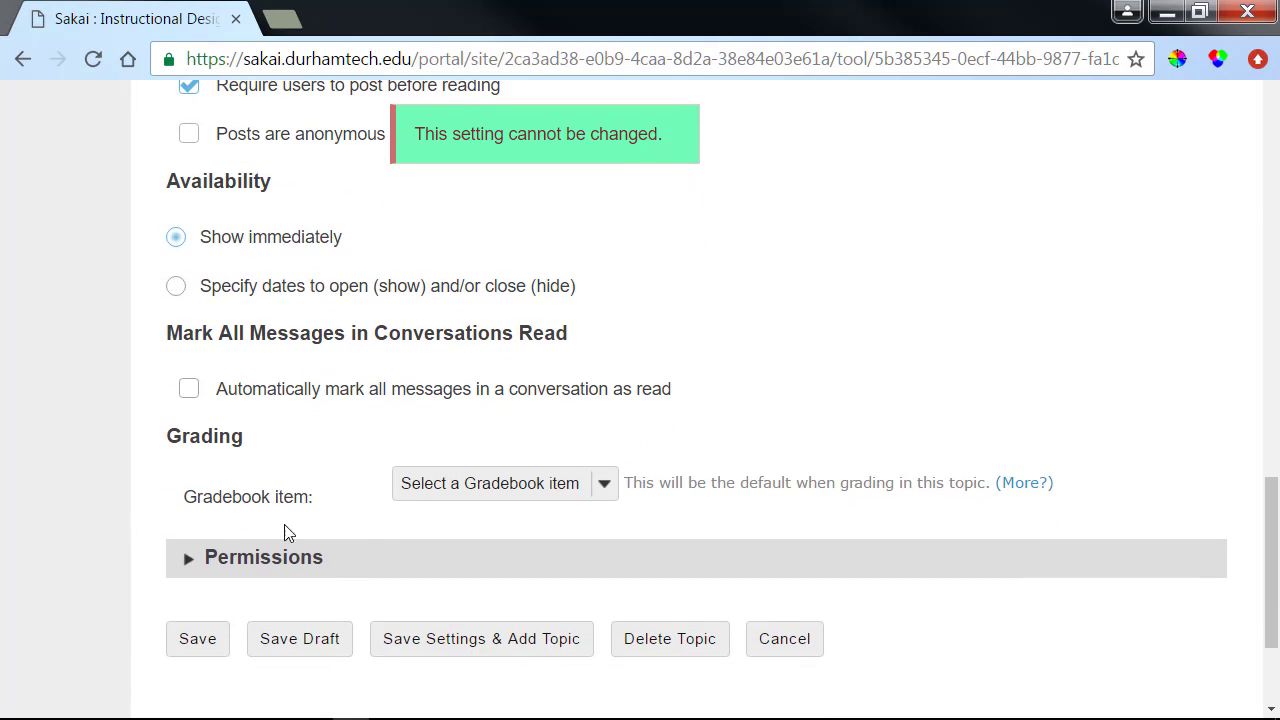
{"action": "left_click", "coordinate": [524, 494]}
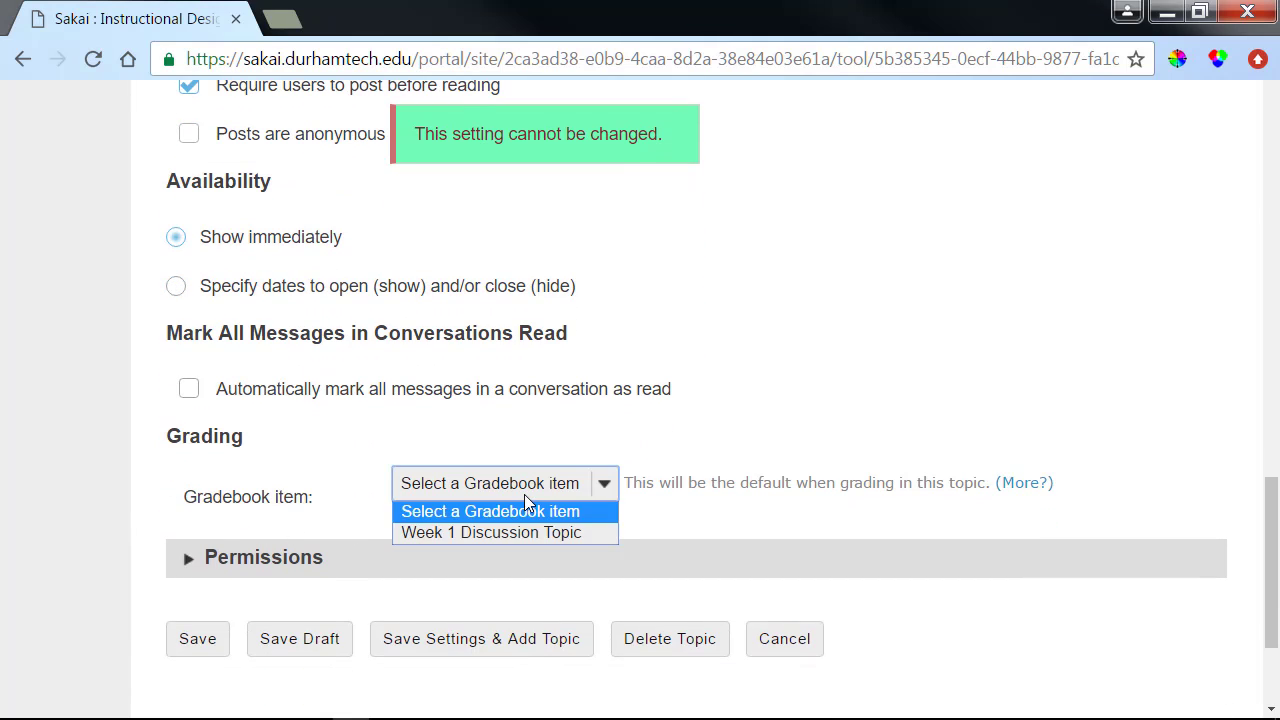
{"action": "left_click", "coordinate": [597, 533]}
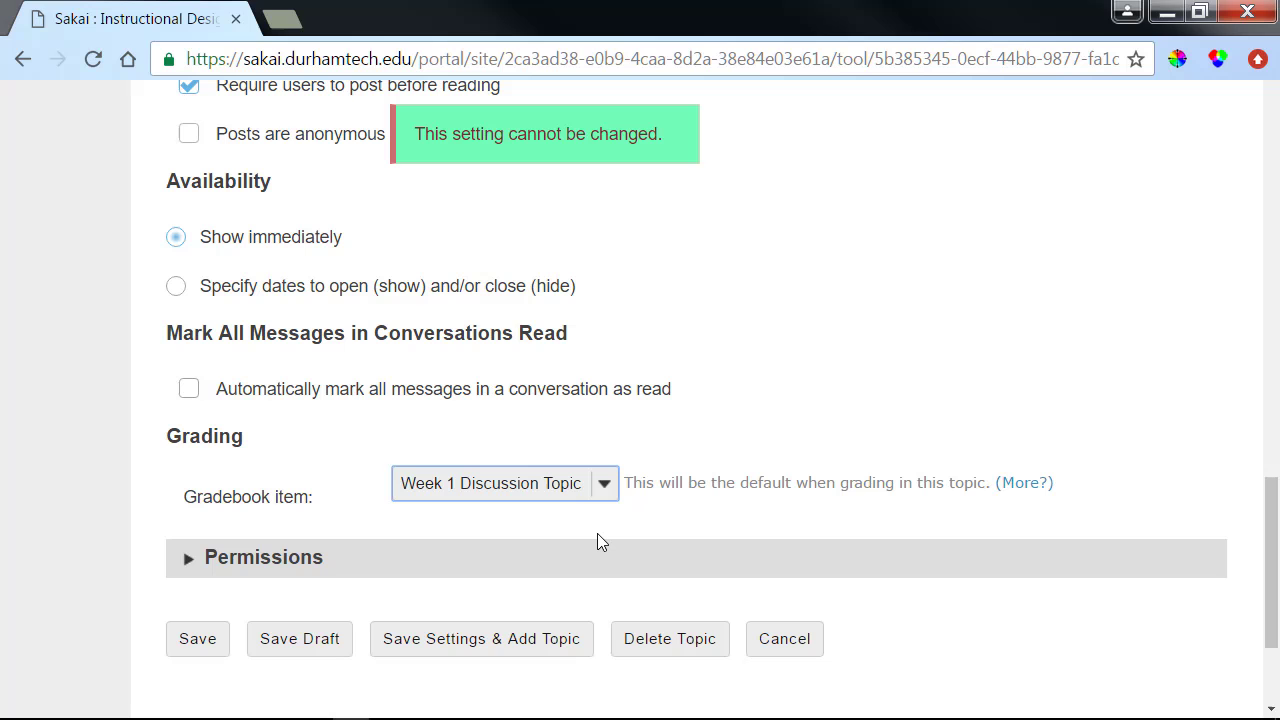
{"action": "left_click", "coordinate": [194, 650]}
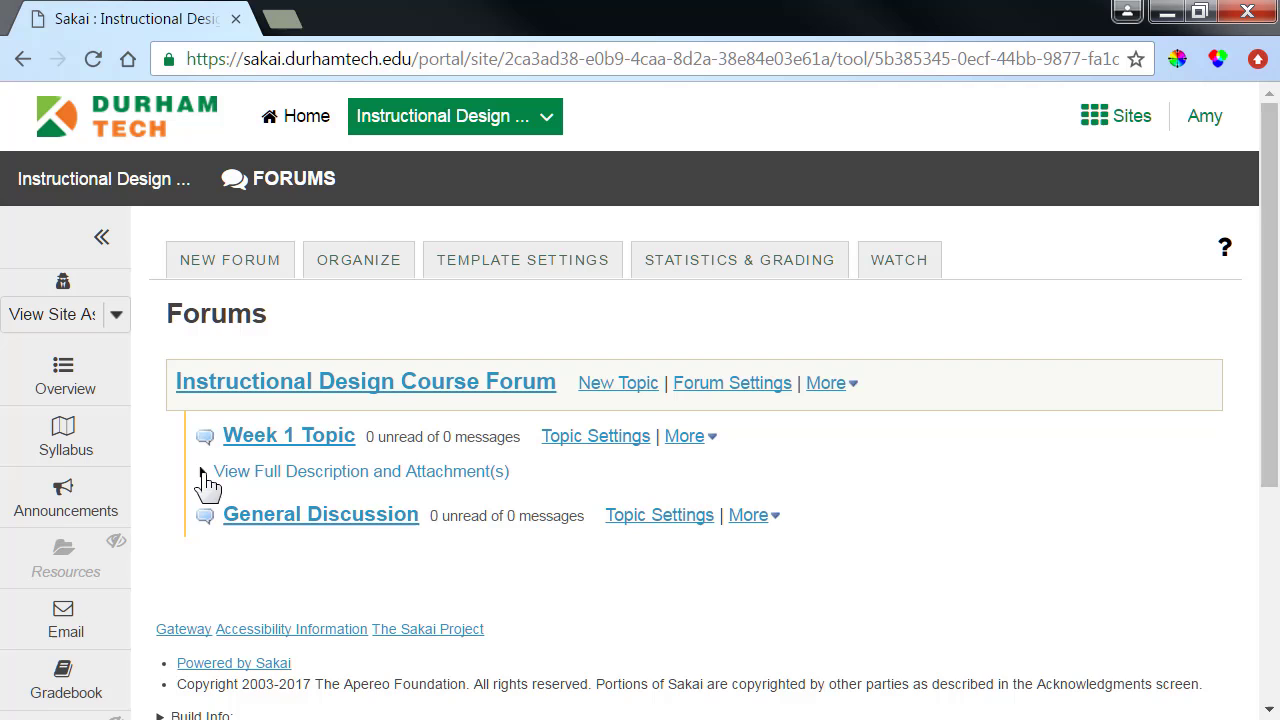
{"action": "left_click", "coordinate": [210, 482]}
{"action": "scroll", "coordinate": [210, 485], "scroll_direction": "down", "scroll_amount": 1}
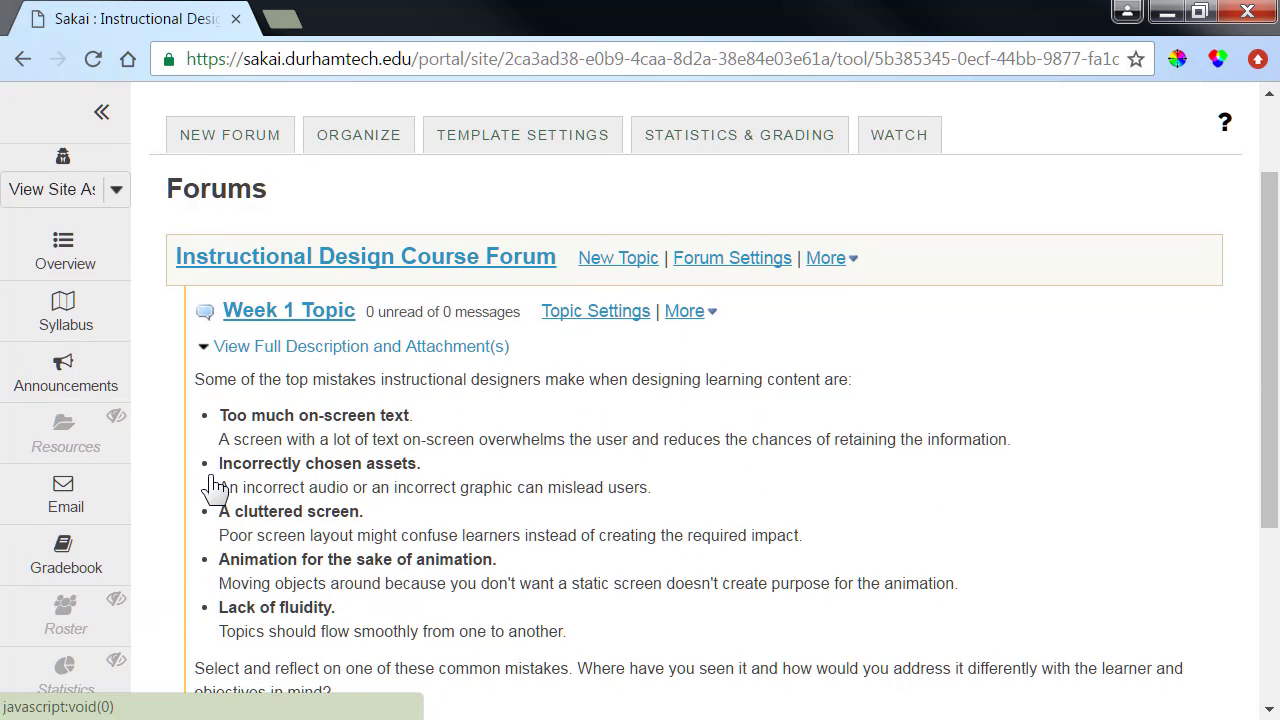
{"action": "left_click", "coordinate": [219, 348]}
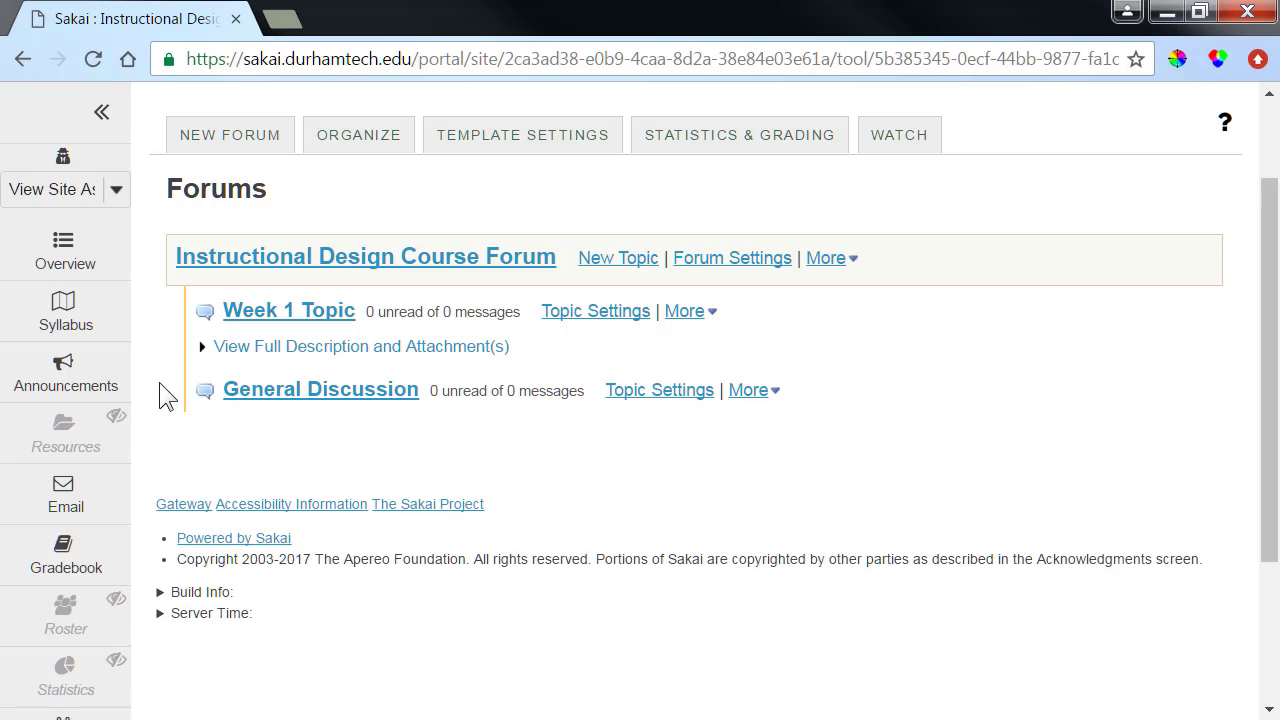
- Set Week 1 Topic's short description to 'Click on View Full Description to see the question.' and save
{"action": "left_click", "coordinate": [582, 314]}
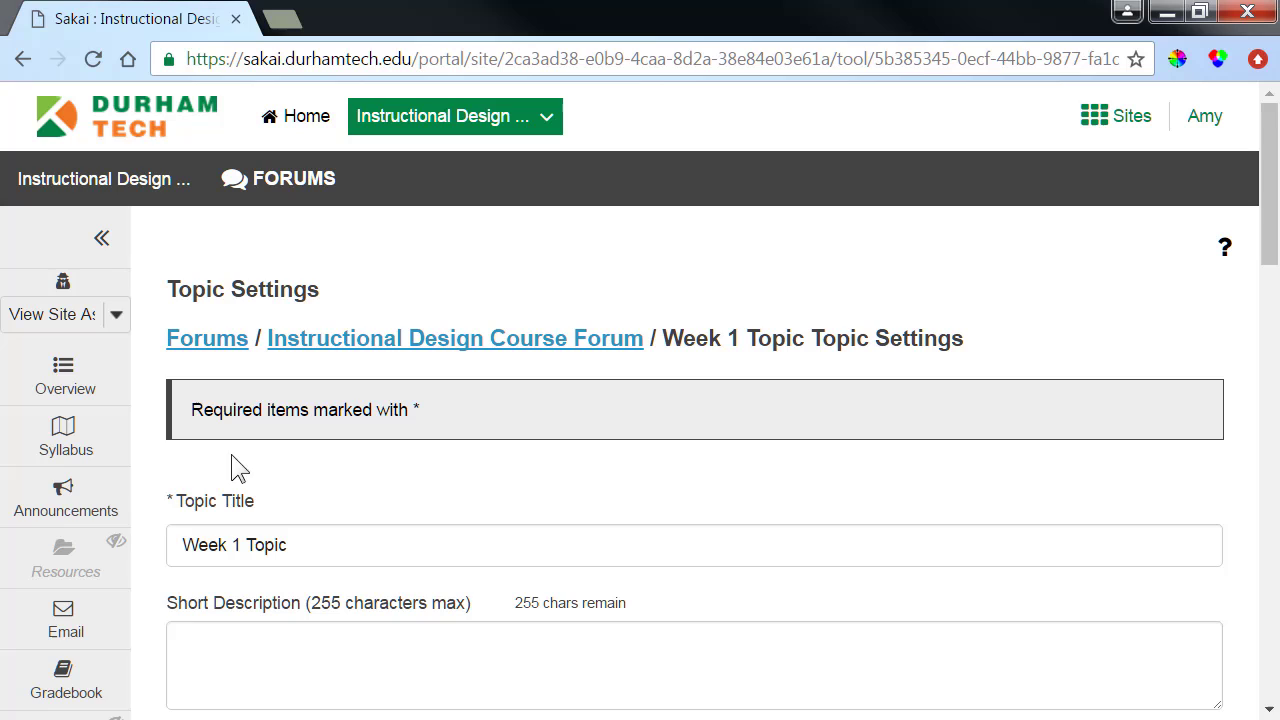
{"action": "left_click", "coordinate": [180, 642]}
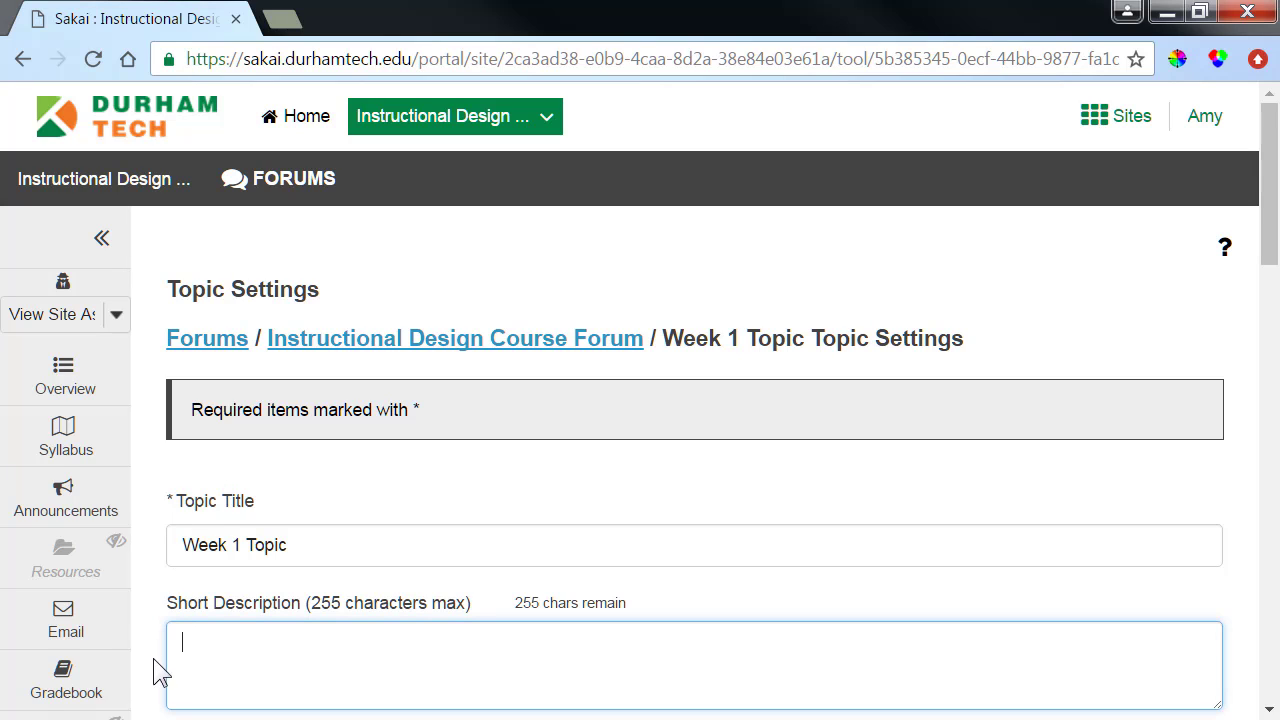
{"action": "type", "text": "Click on View Full Description to see the que"}
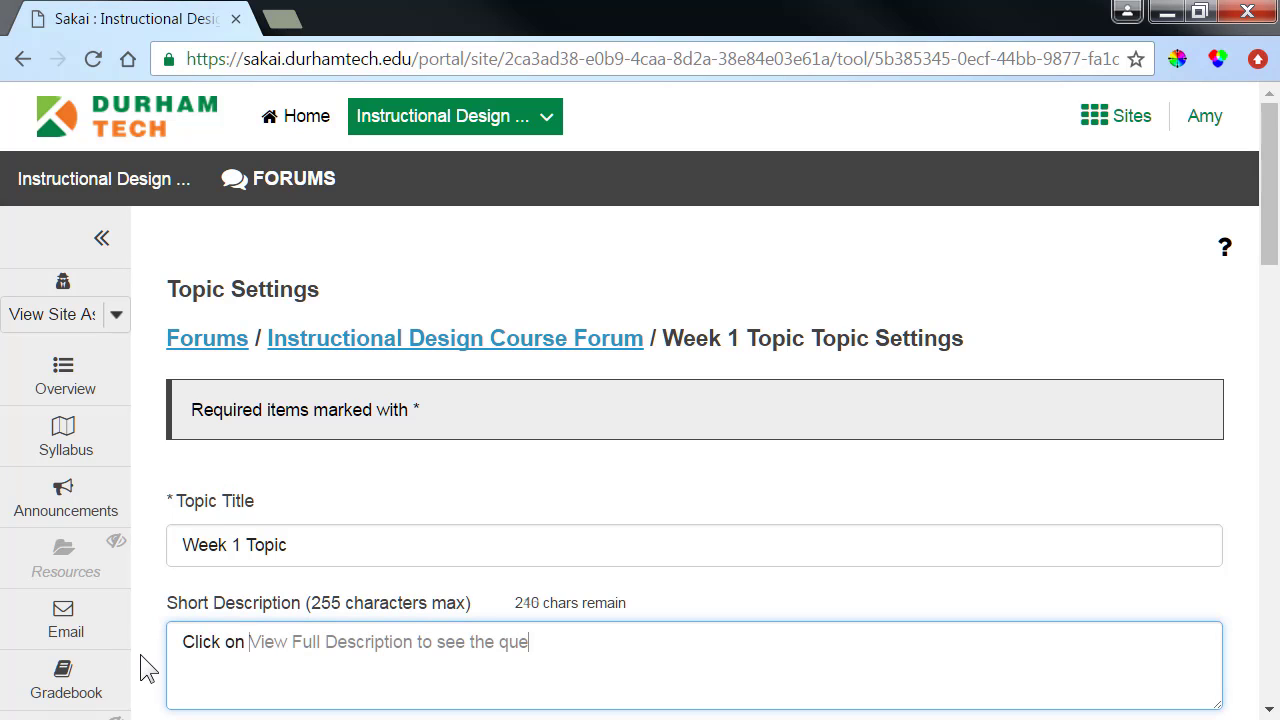
{"action": "type", "text": "stion."}
{"action": "scroll", "coordinate": [140, 684], "scroll_direction": "down", "scroll_amount": 1}
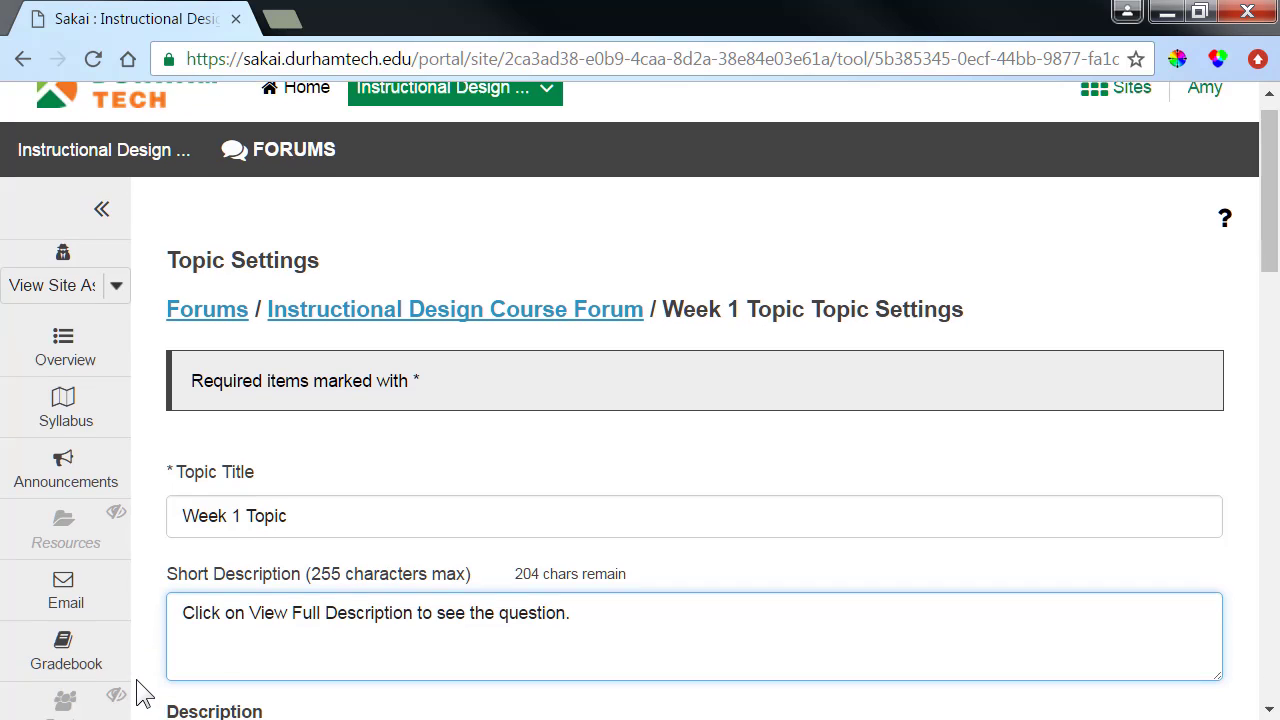
{"action": "scroll", "coordinate": [140, 690], "scroll_direction": "down", "scroll_amount": 10}
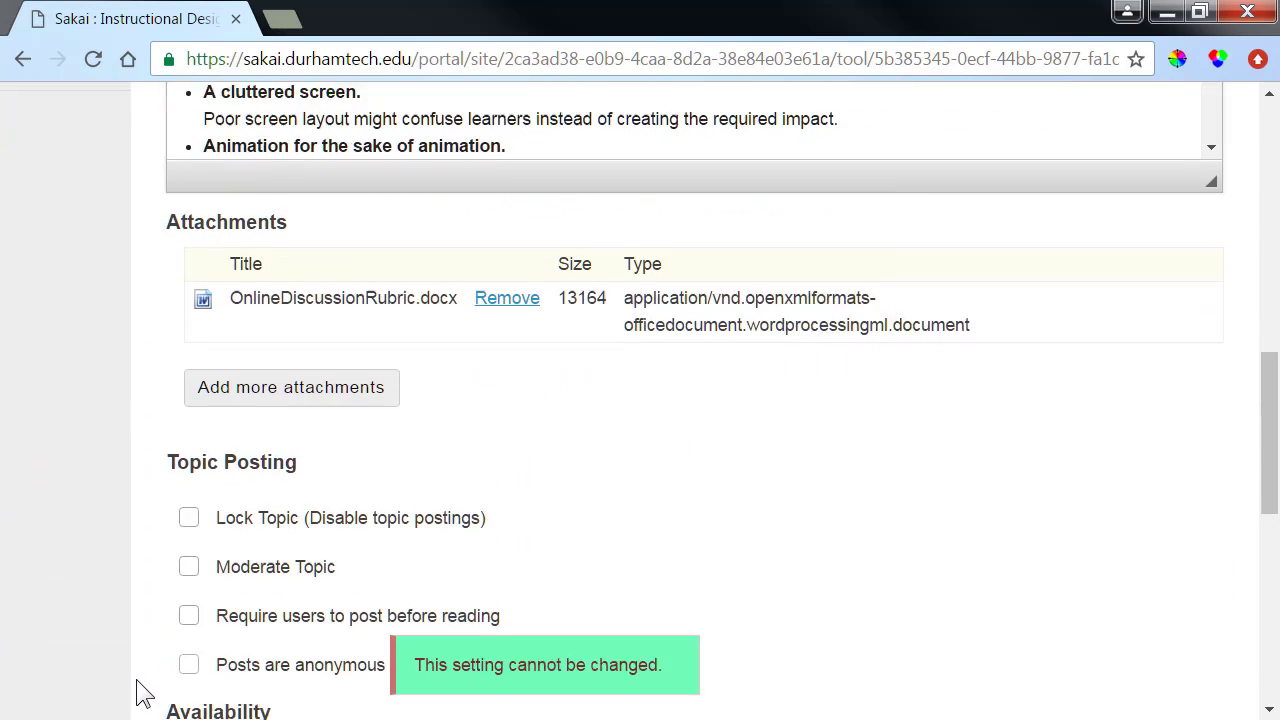
{"action": "scroll", "coordinate": [140, 690], "scroll_direction": "down", "scroll_amount": 6}
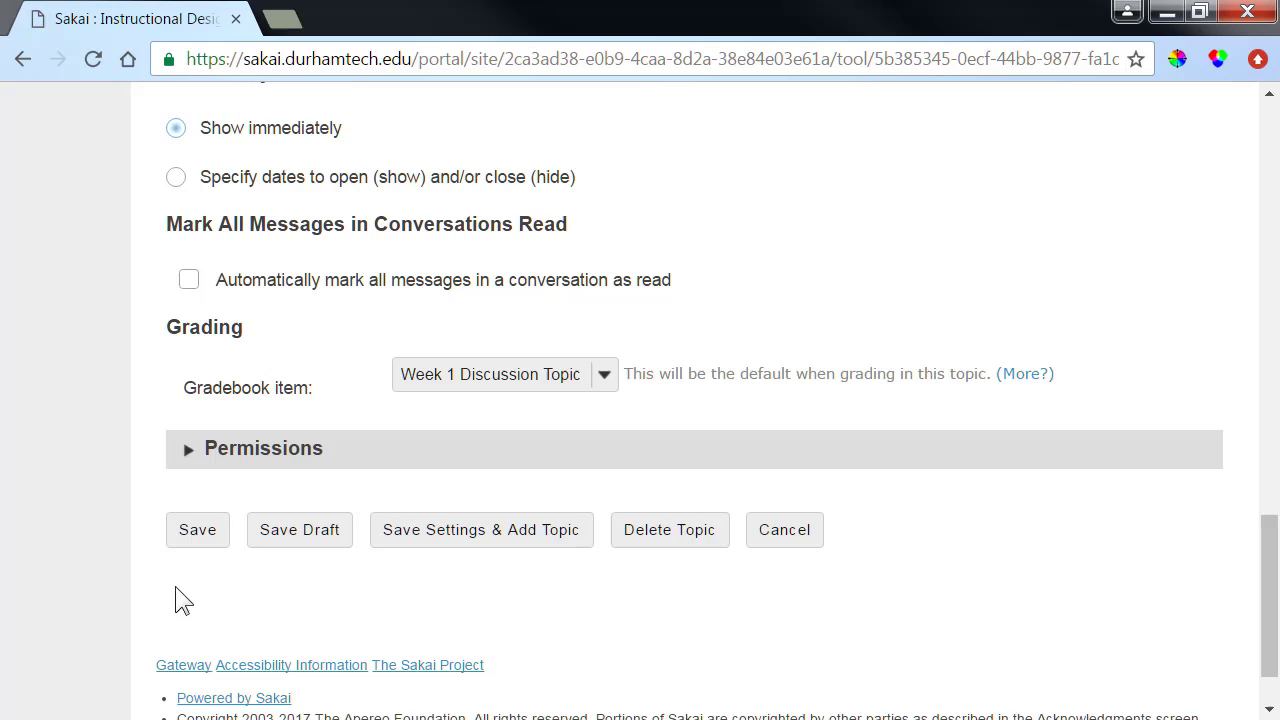
{"action": "left_click", "coordinate": [198, 530]}
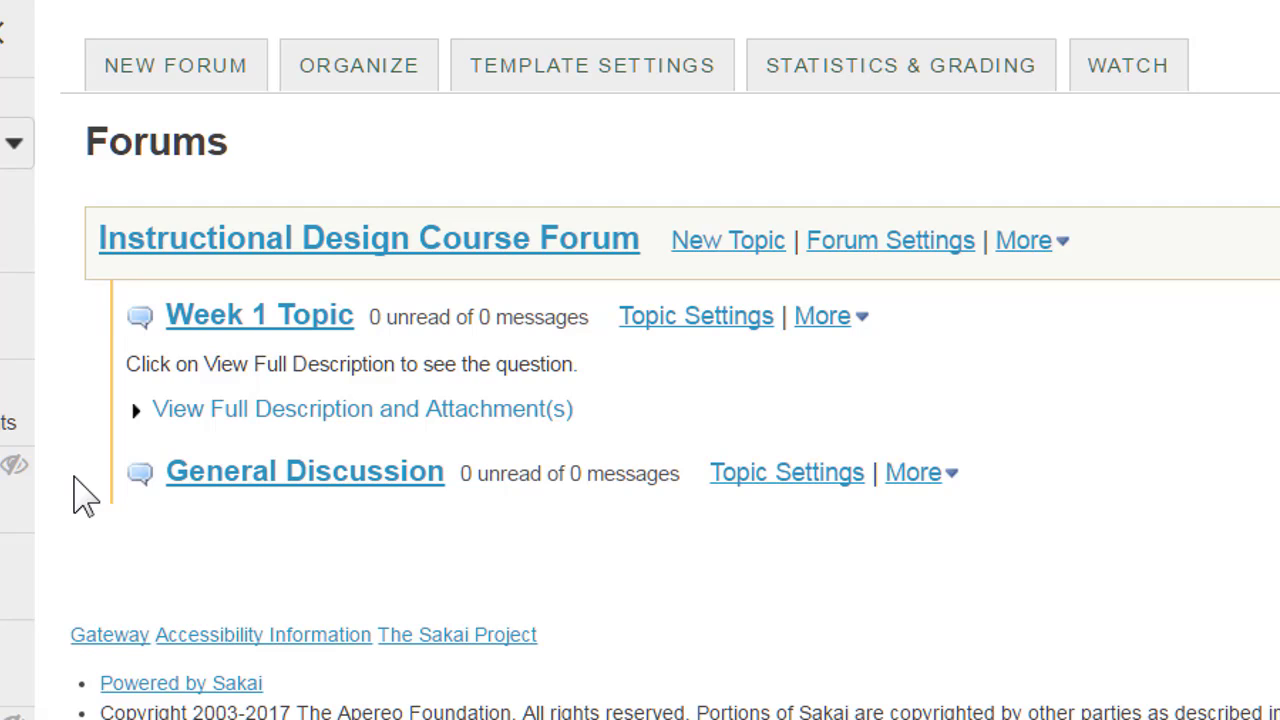
{"action": "left_click", "coordinate": [945, 500]}
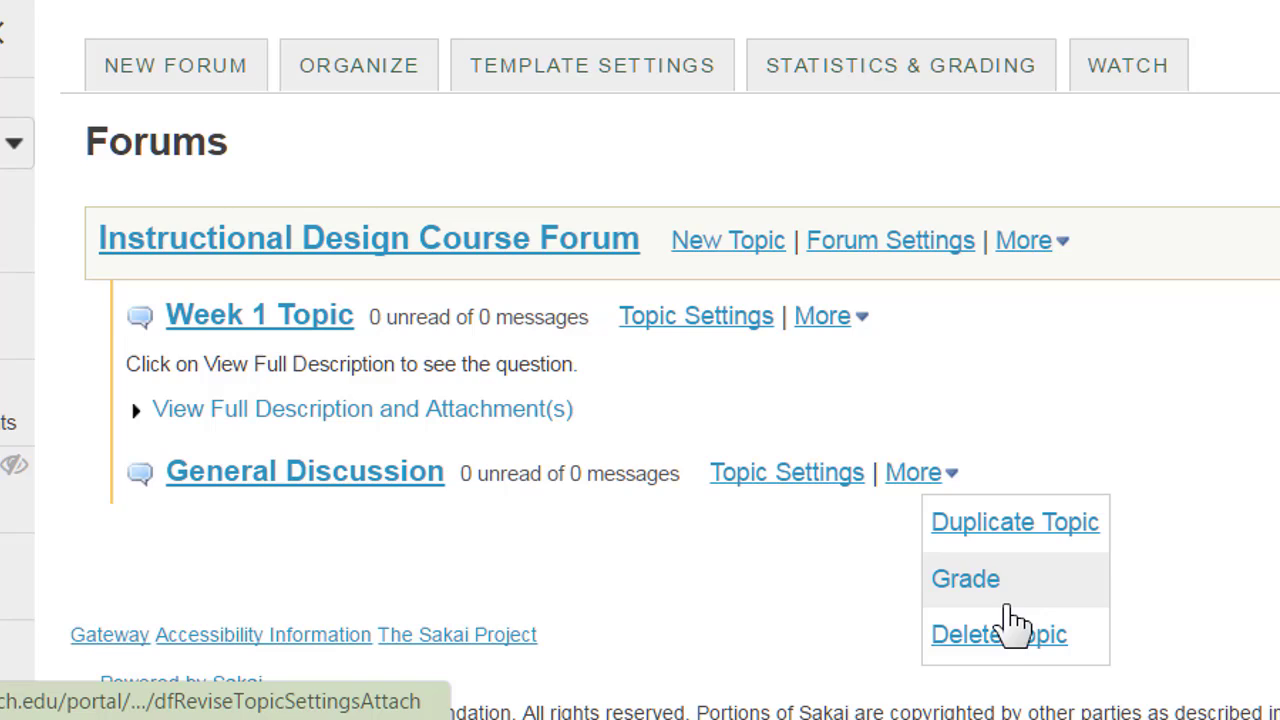